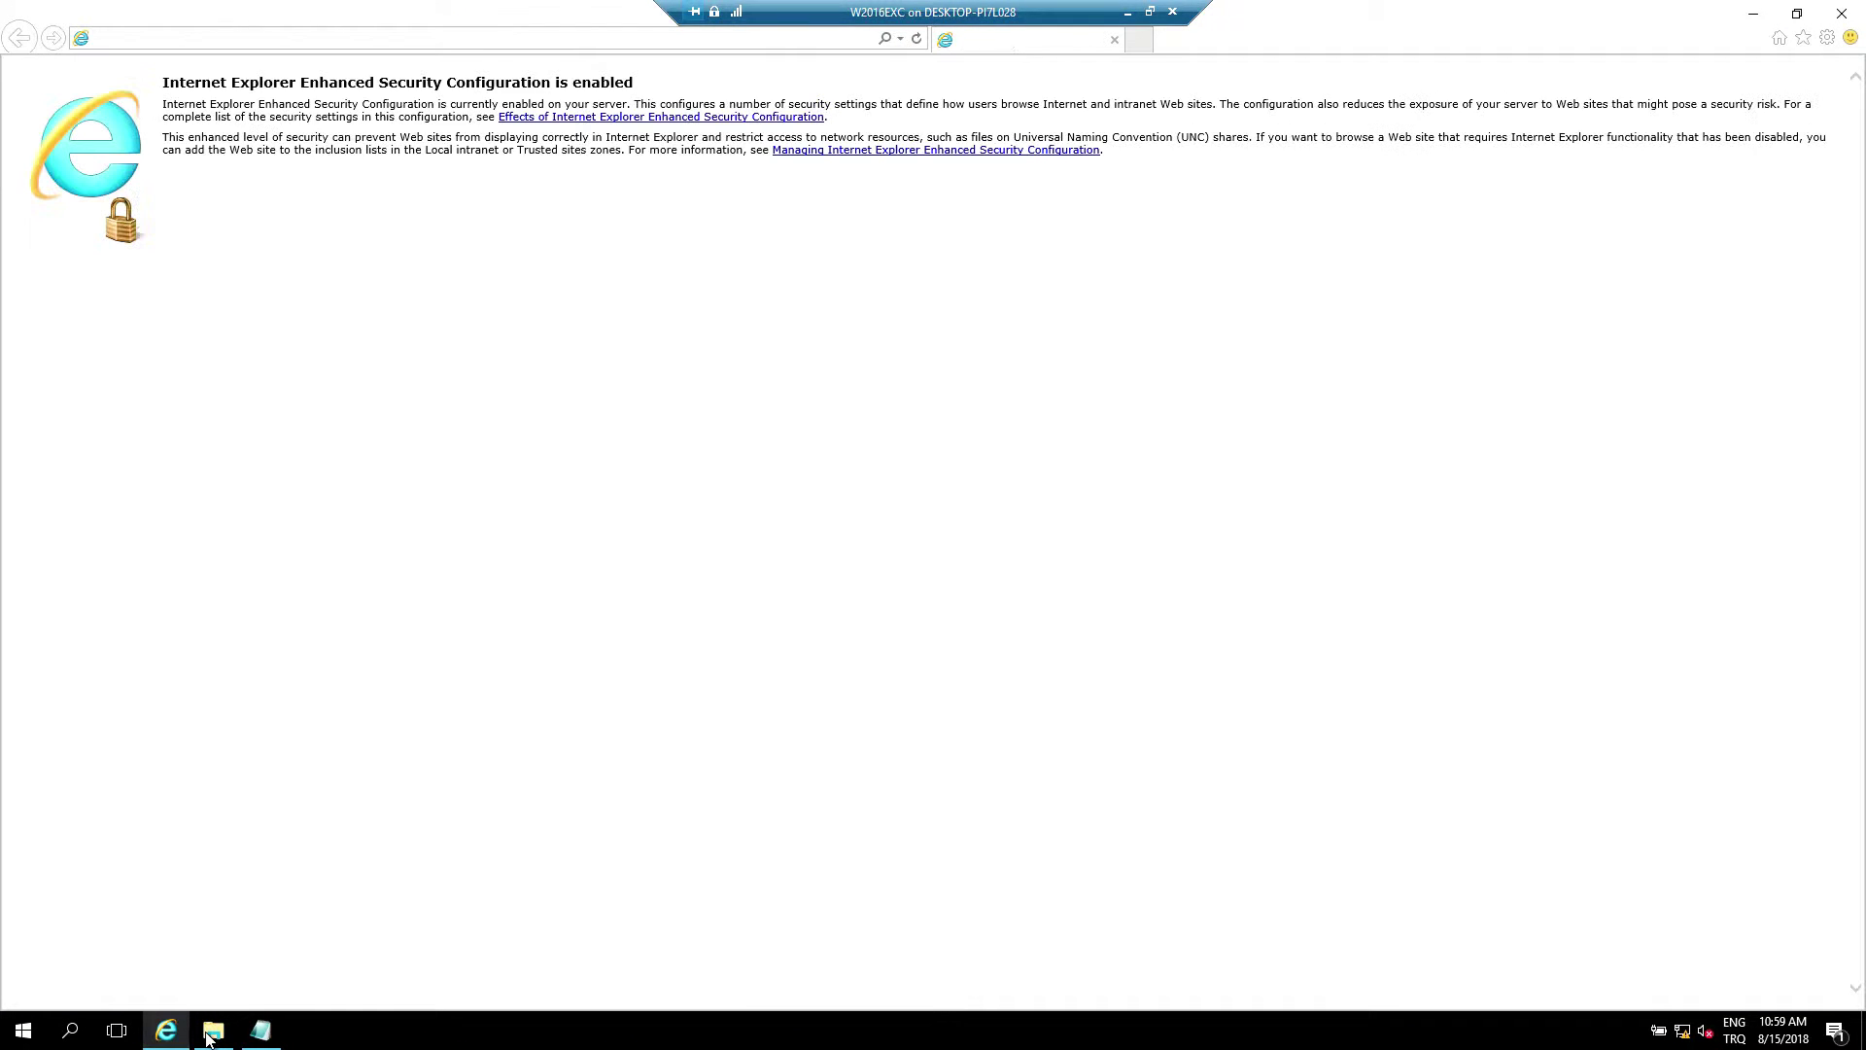
pyautogui.write('https://w16exc2019/ecp/')
pyautogui.press('Return')
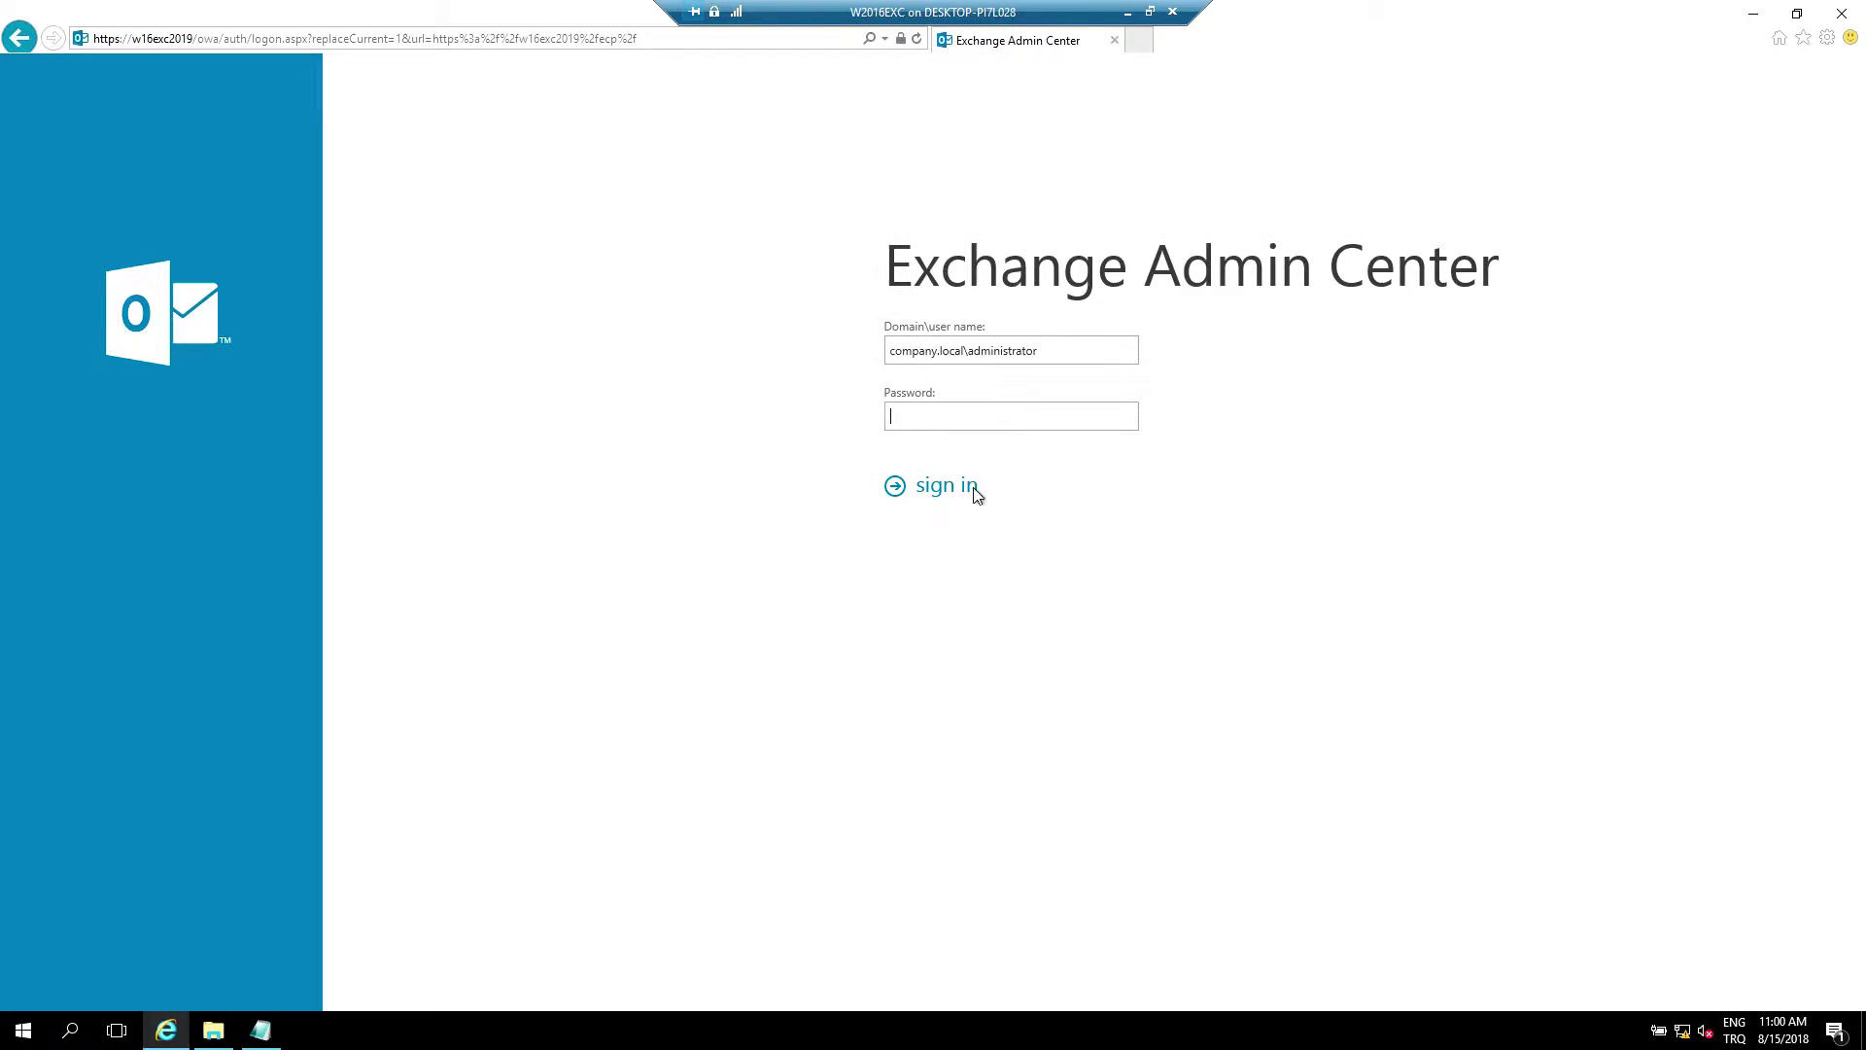
# Sign in with the account password and open Default Policy under mail flow > email address policies
pyautogui.write('********')
pyautogui.press('Return')
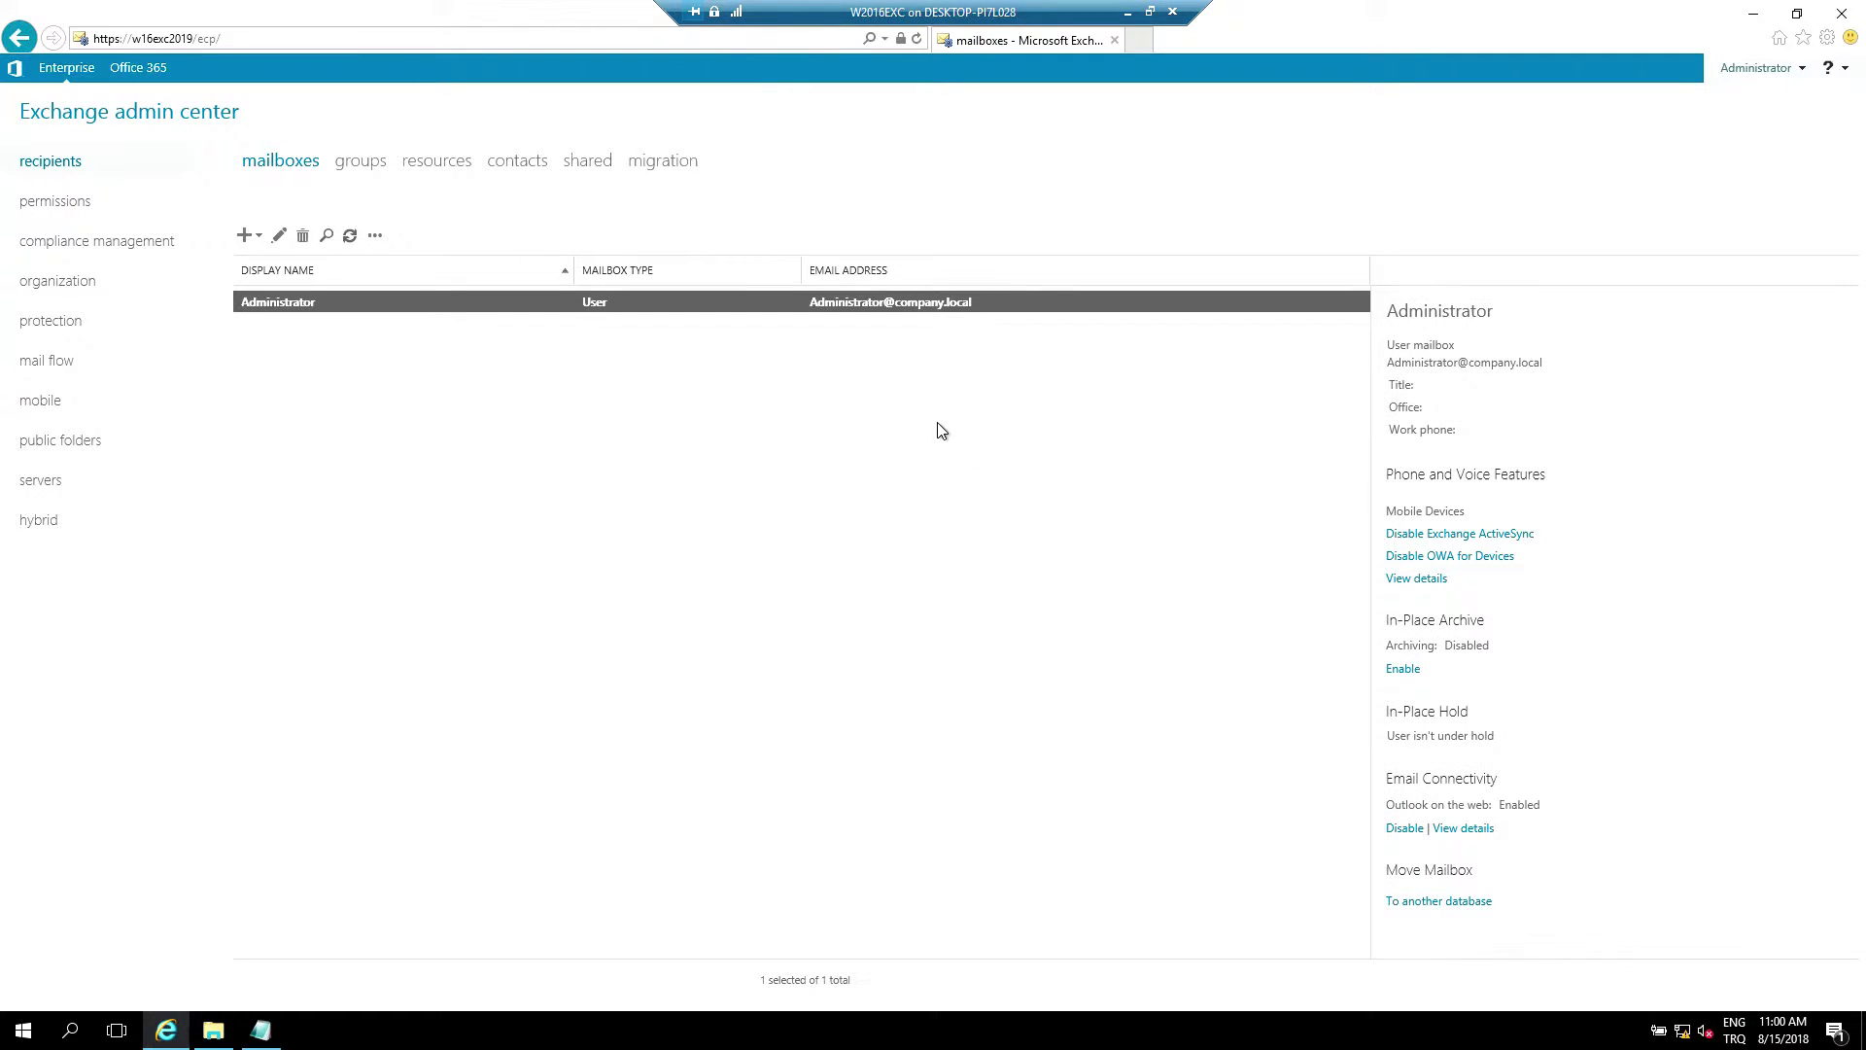
pyautogui.press('Down')
pyautogui.press('Down')
pyautogui.press('Down')
pyautogui.press('Down')
pyautogui.press('Down')
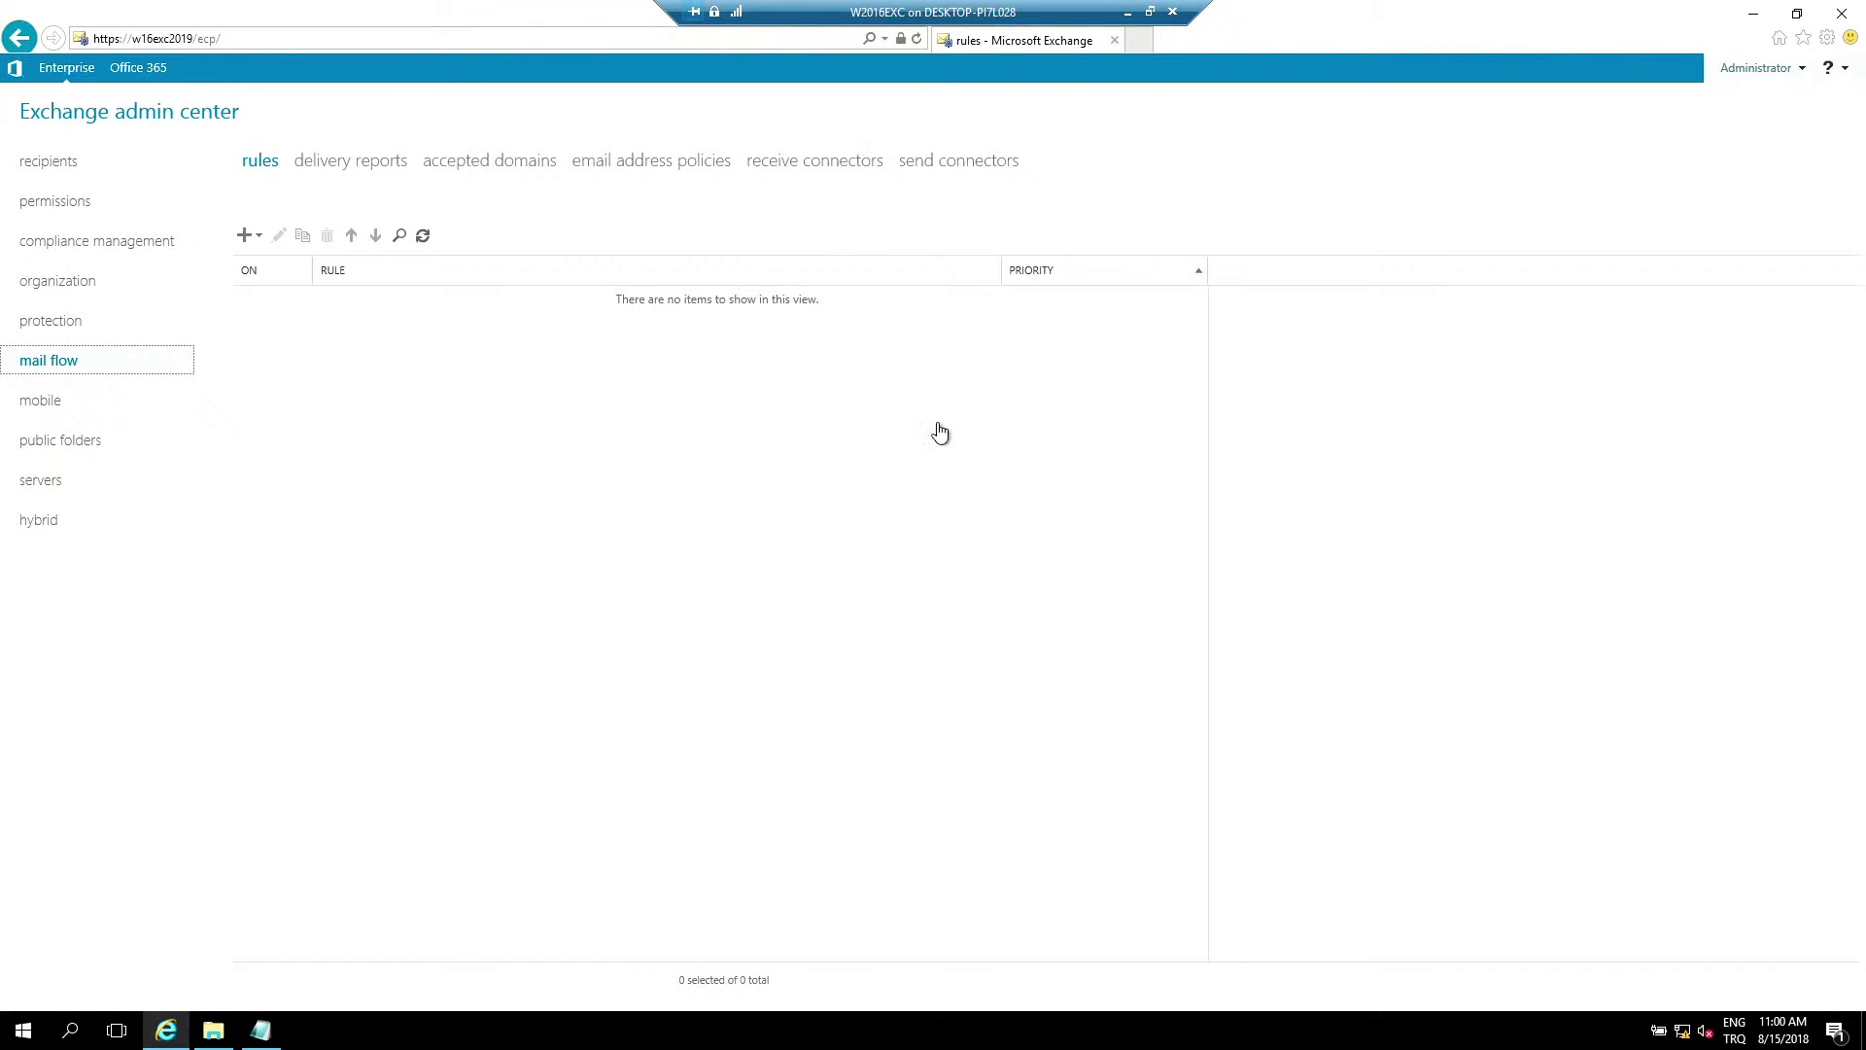
pyautogui.press('Tab')
pyautogui.press('Right')
pyautogui.press('Right')
pyautogui.press('Right')
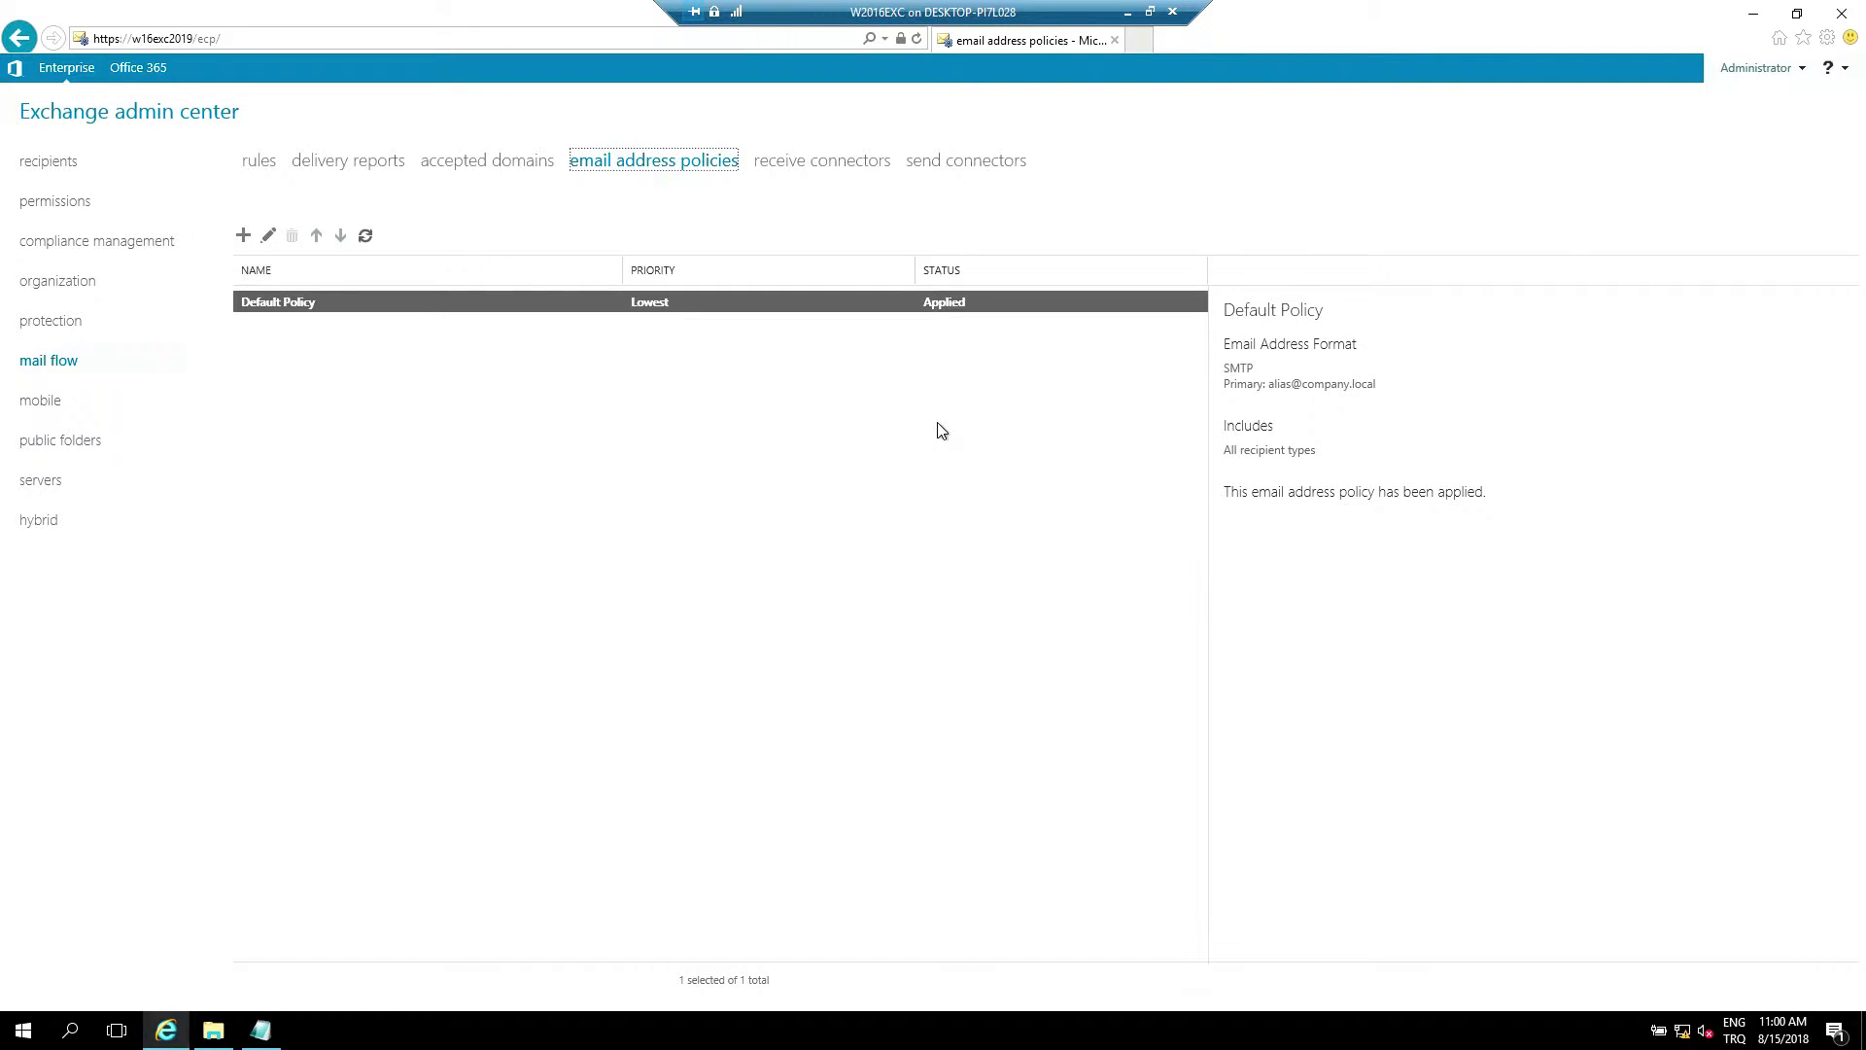
pyautogui.press('Return')
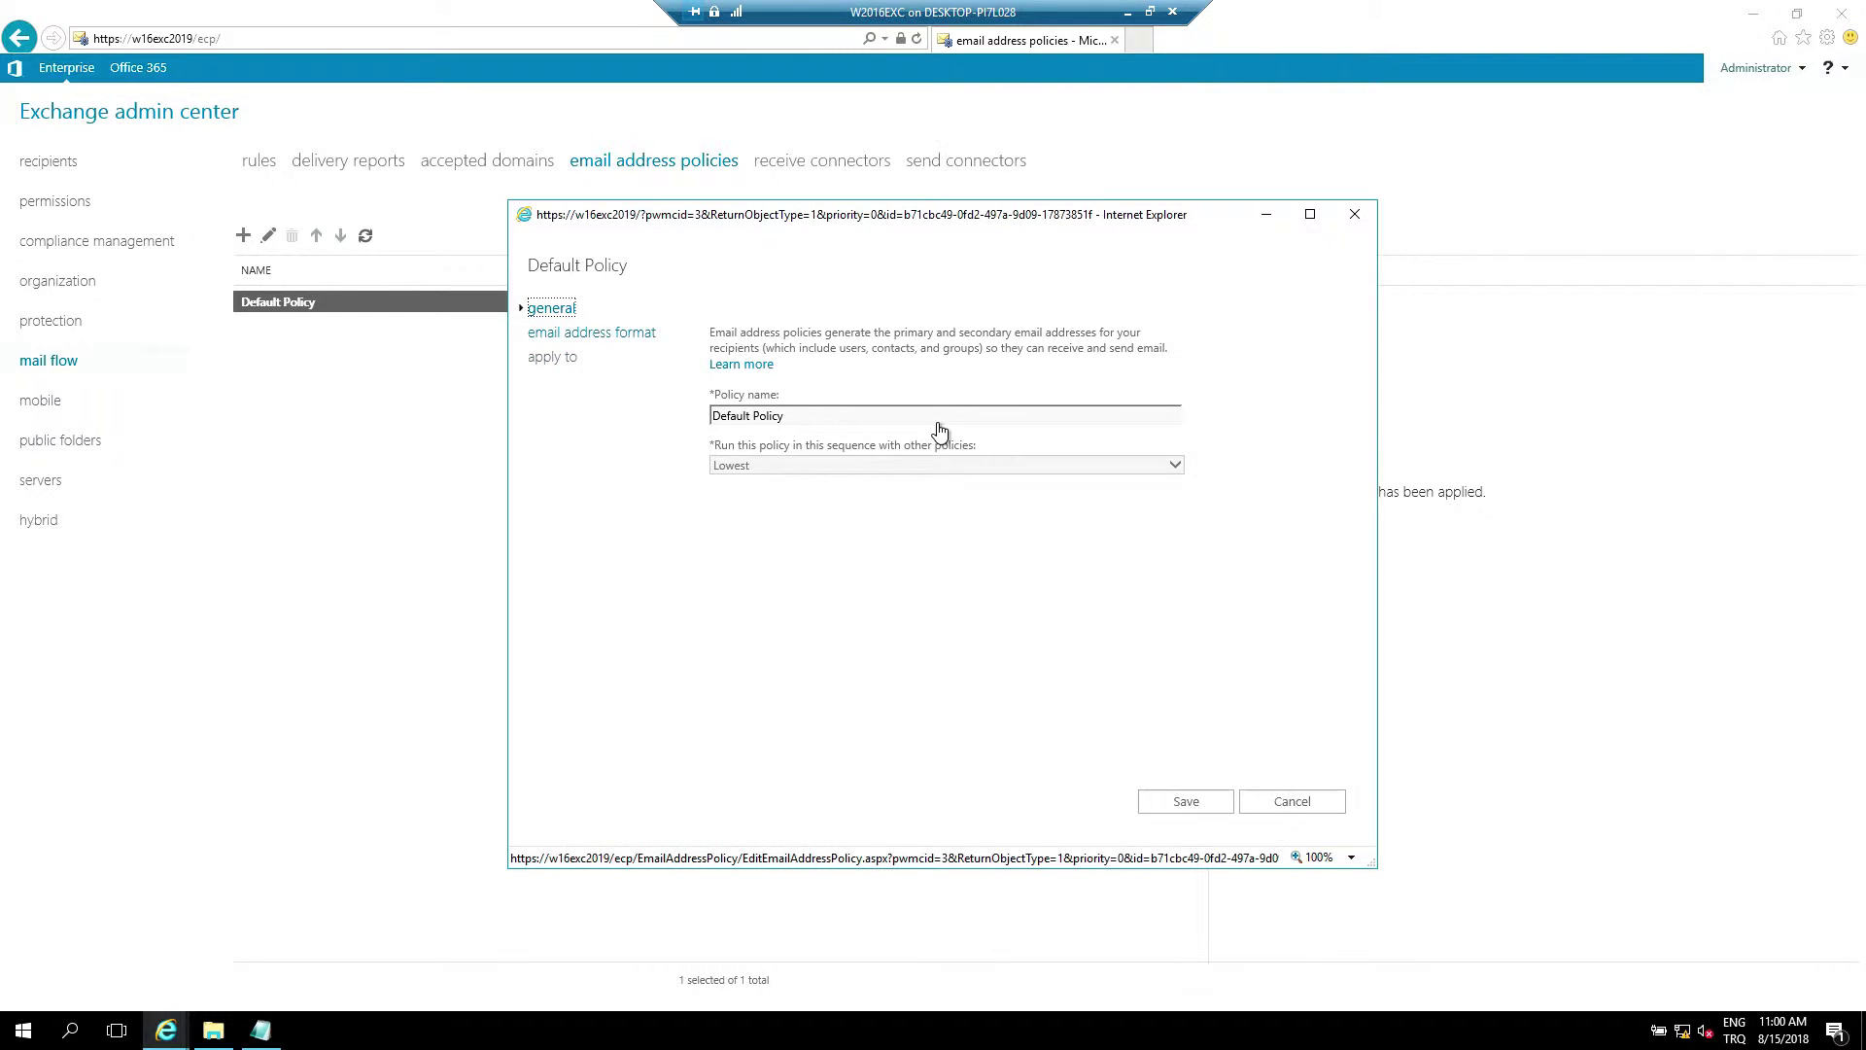
# Change Default Policy's SMTP format to John.Smith with accepted domain company.com and save the policy
pyautogui.press('Down')
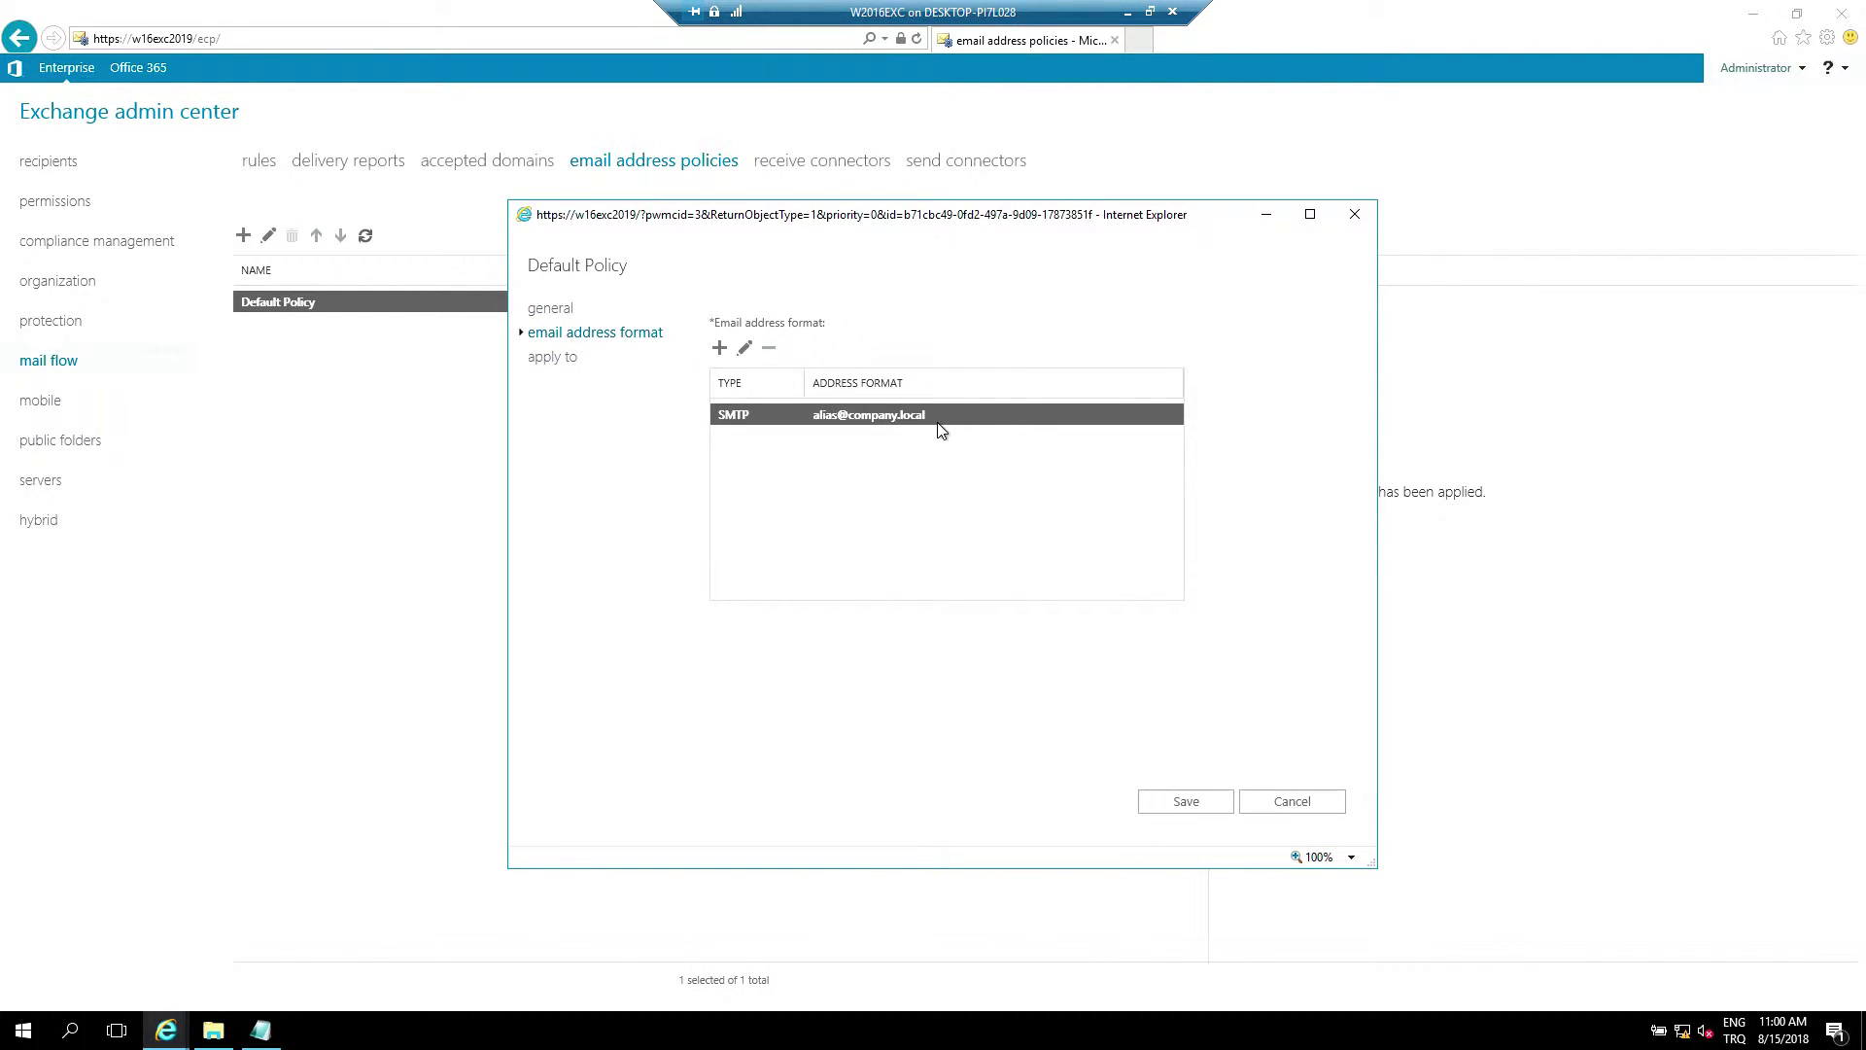
pyautogui.doubleClick(938, 422)
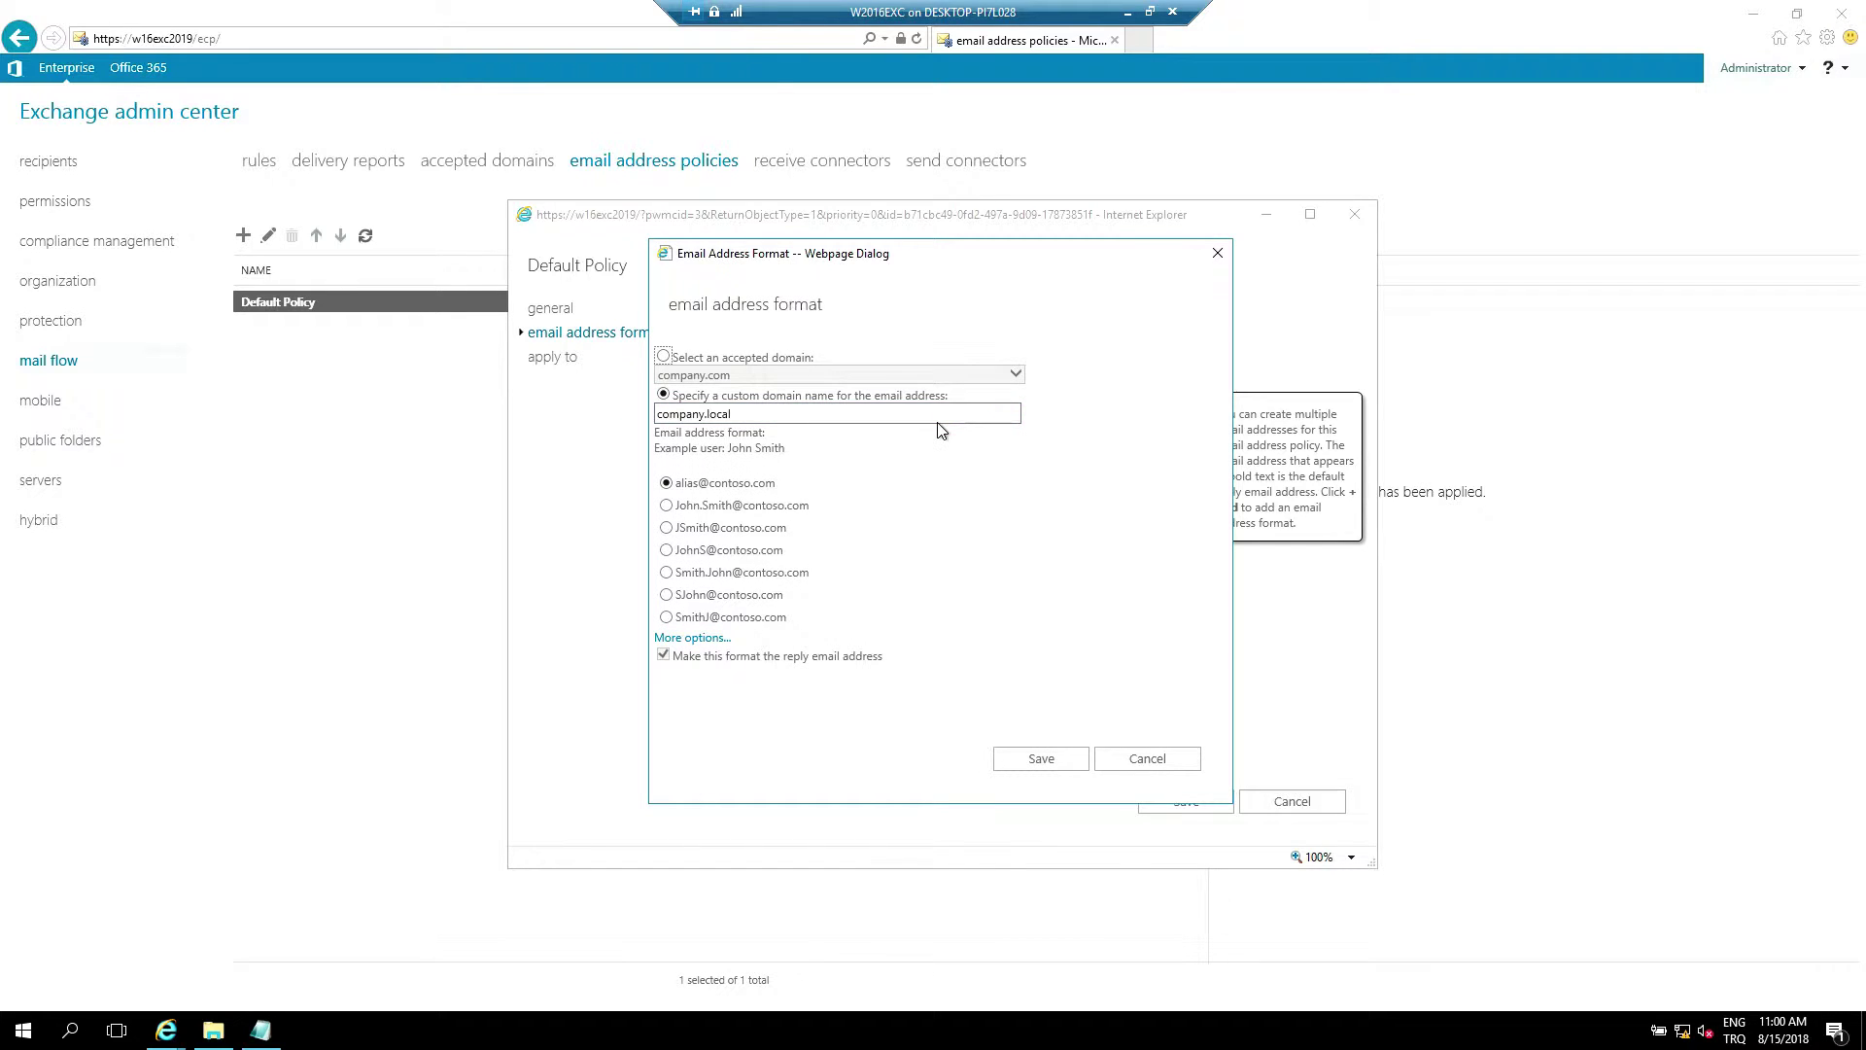
pyautogui.press('space')
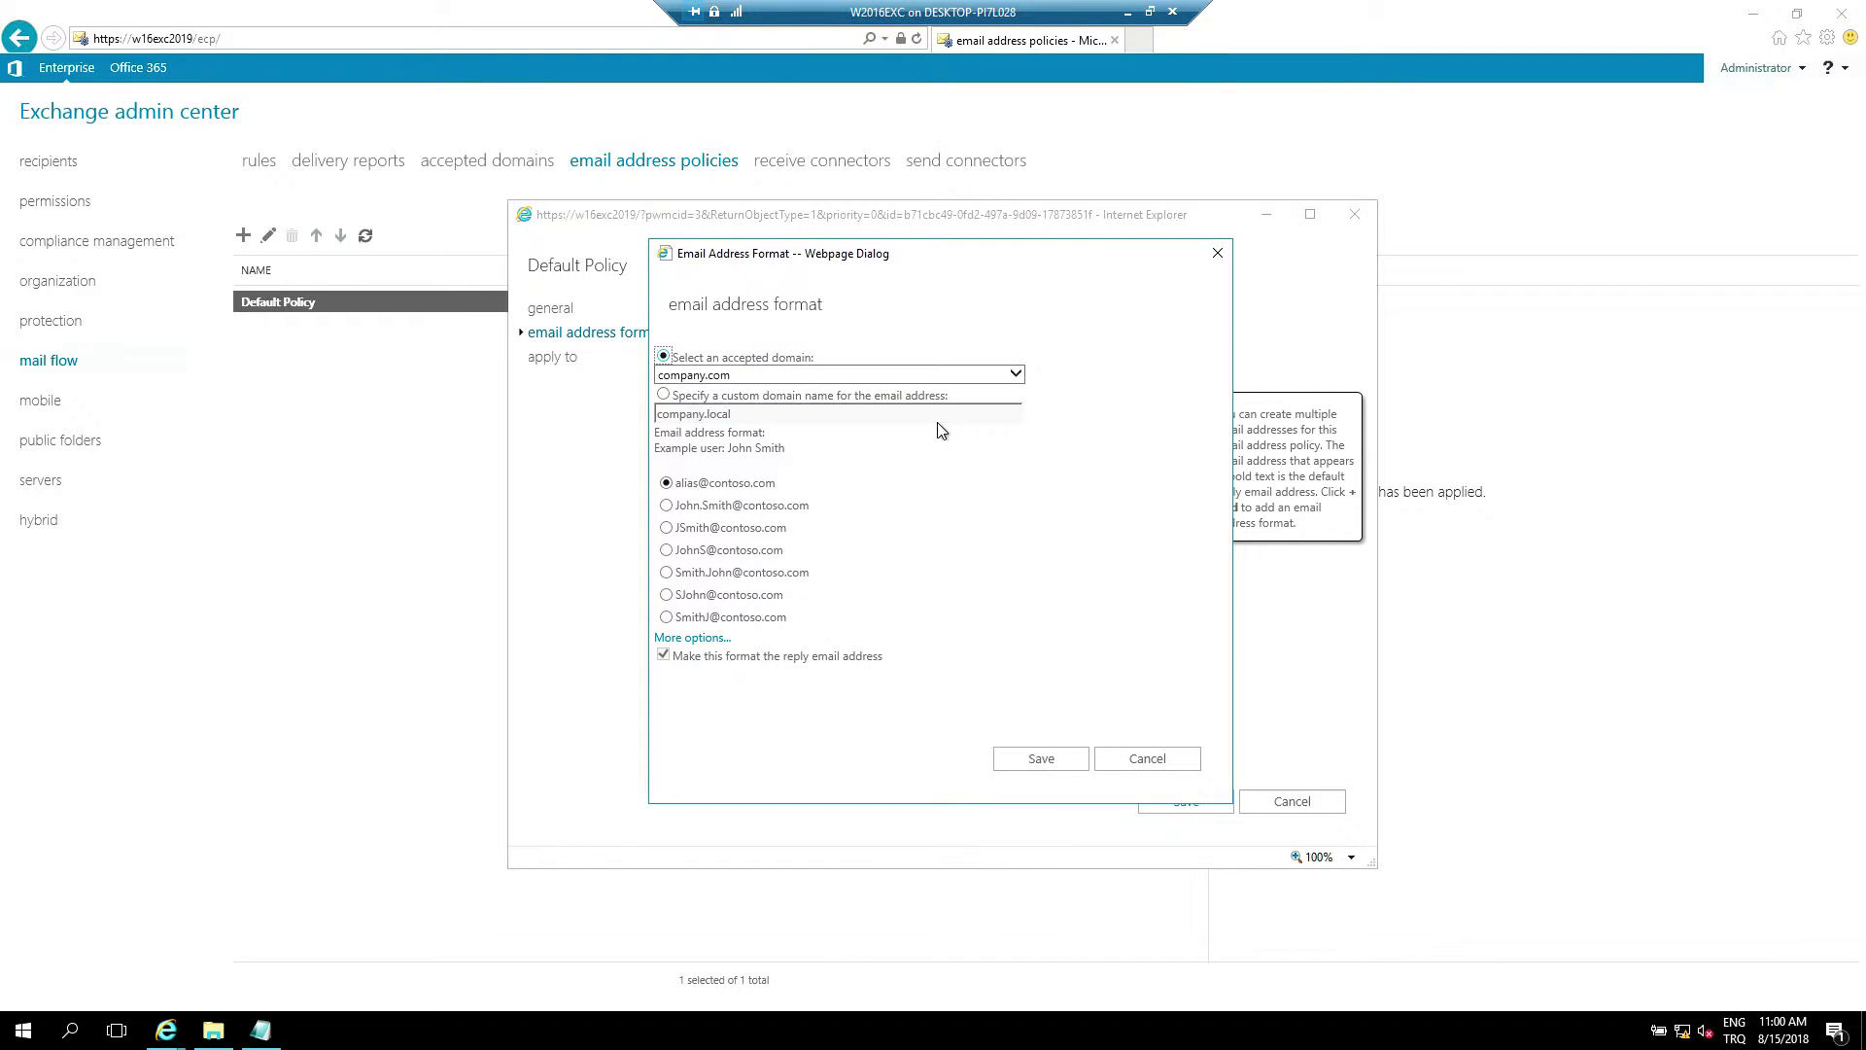
pyautogui.press('Tab')
pyautogui.hotkey('alt', 'Down')
pyautogui.press('Return')
pyautogui.press('Tab')
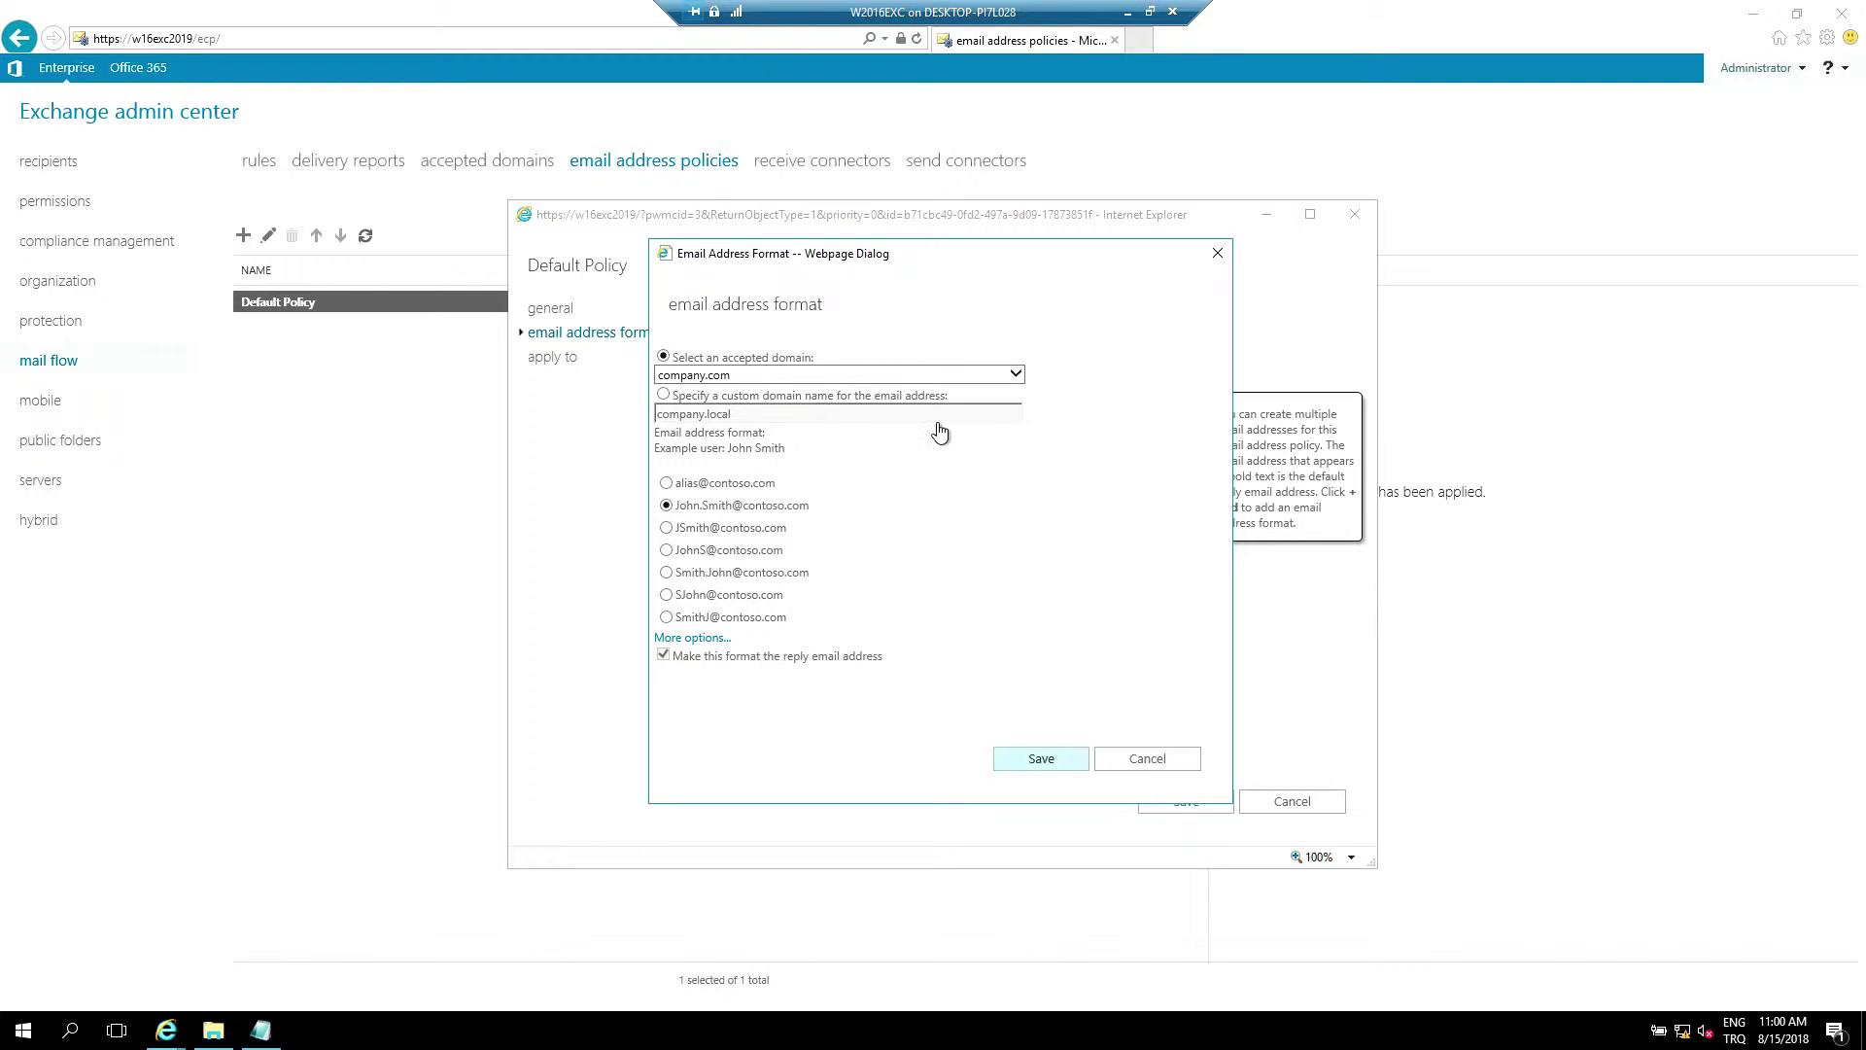
pyautogui.press('Return')
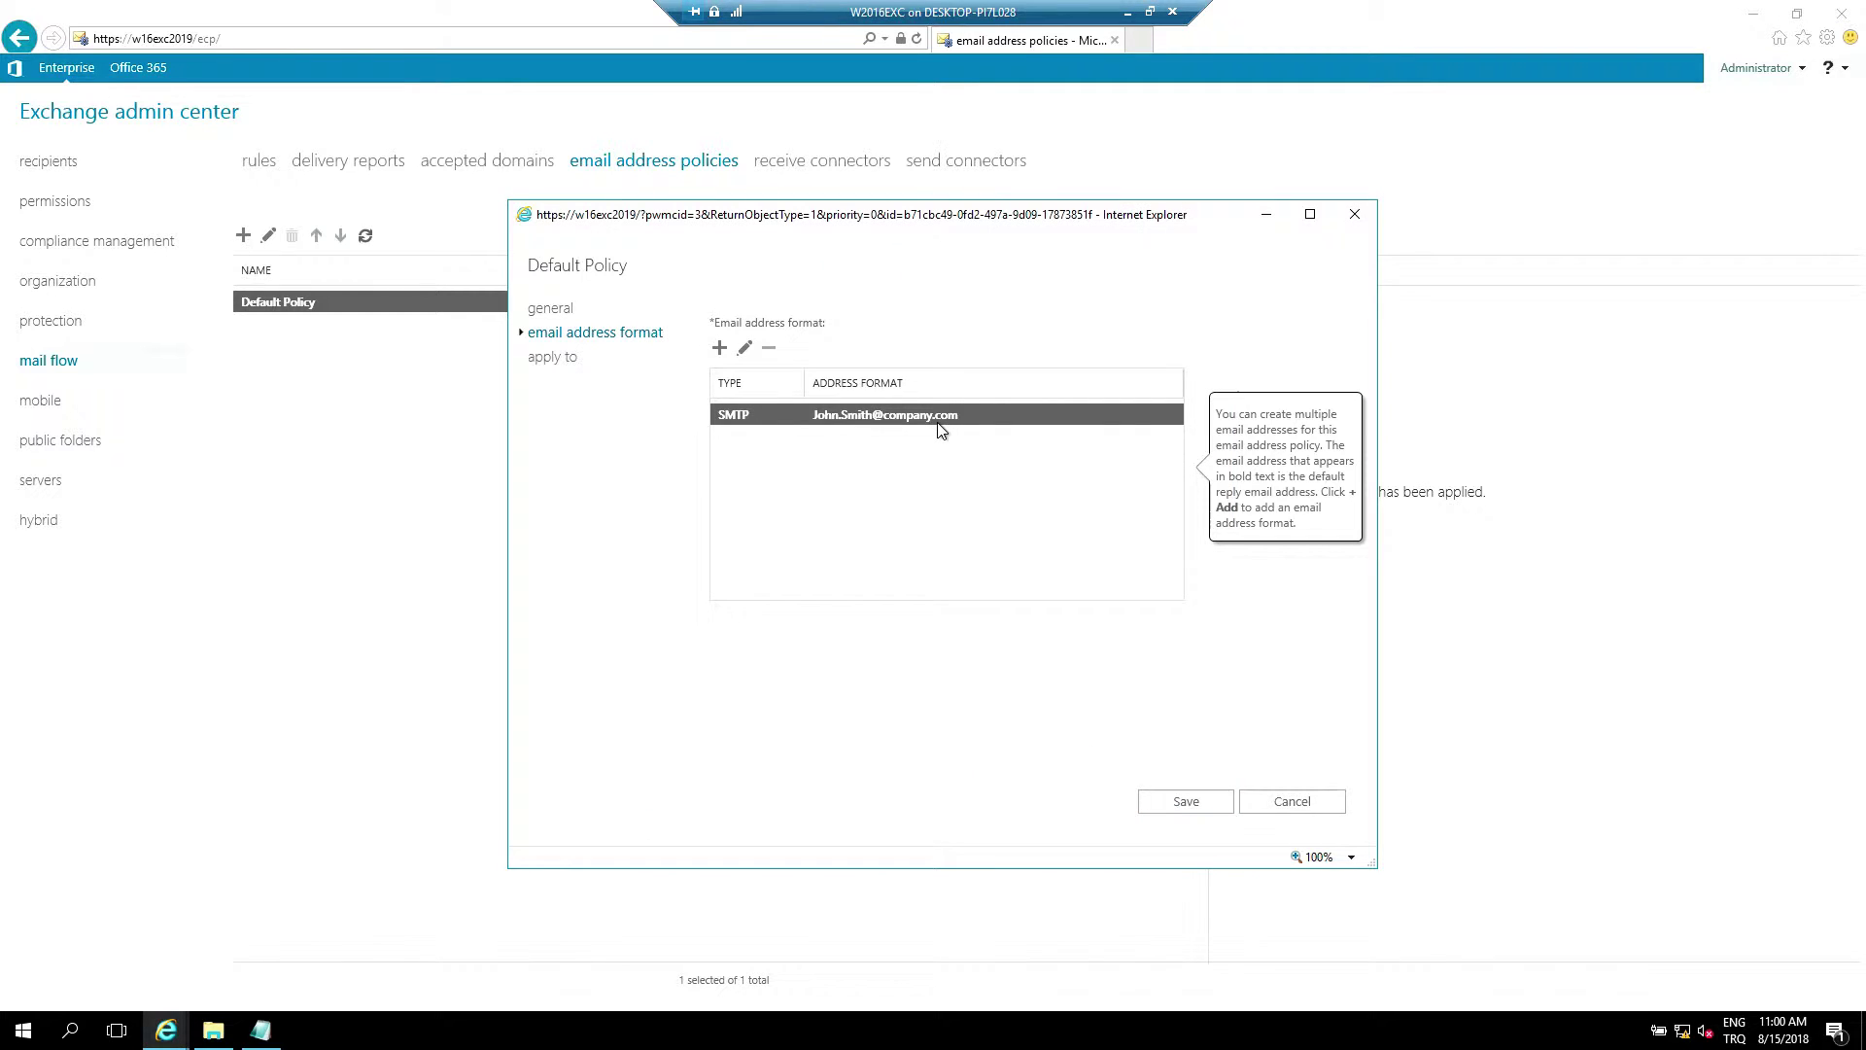
pyautogui.press('Tab')
pyautogui.press('Return')
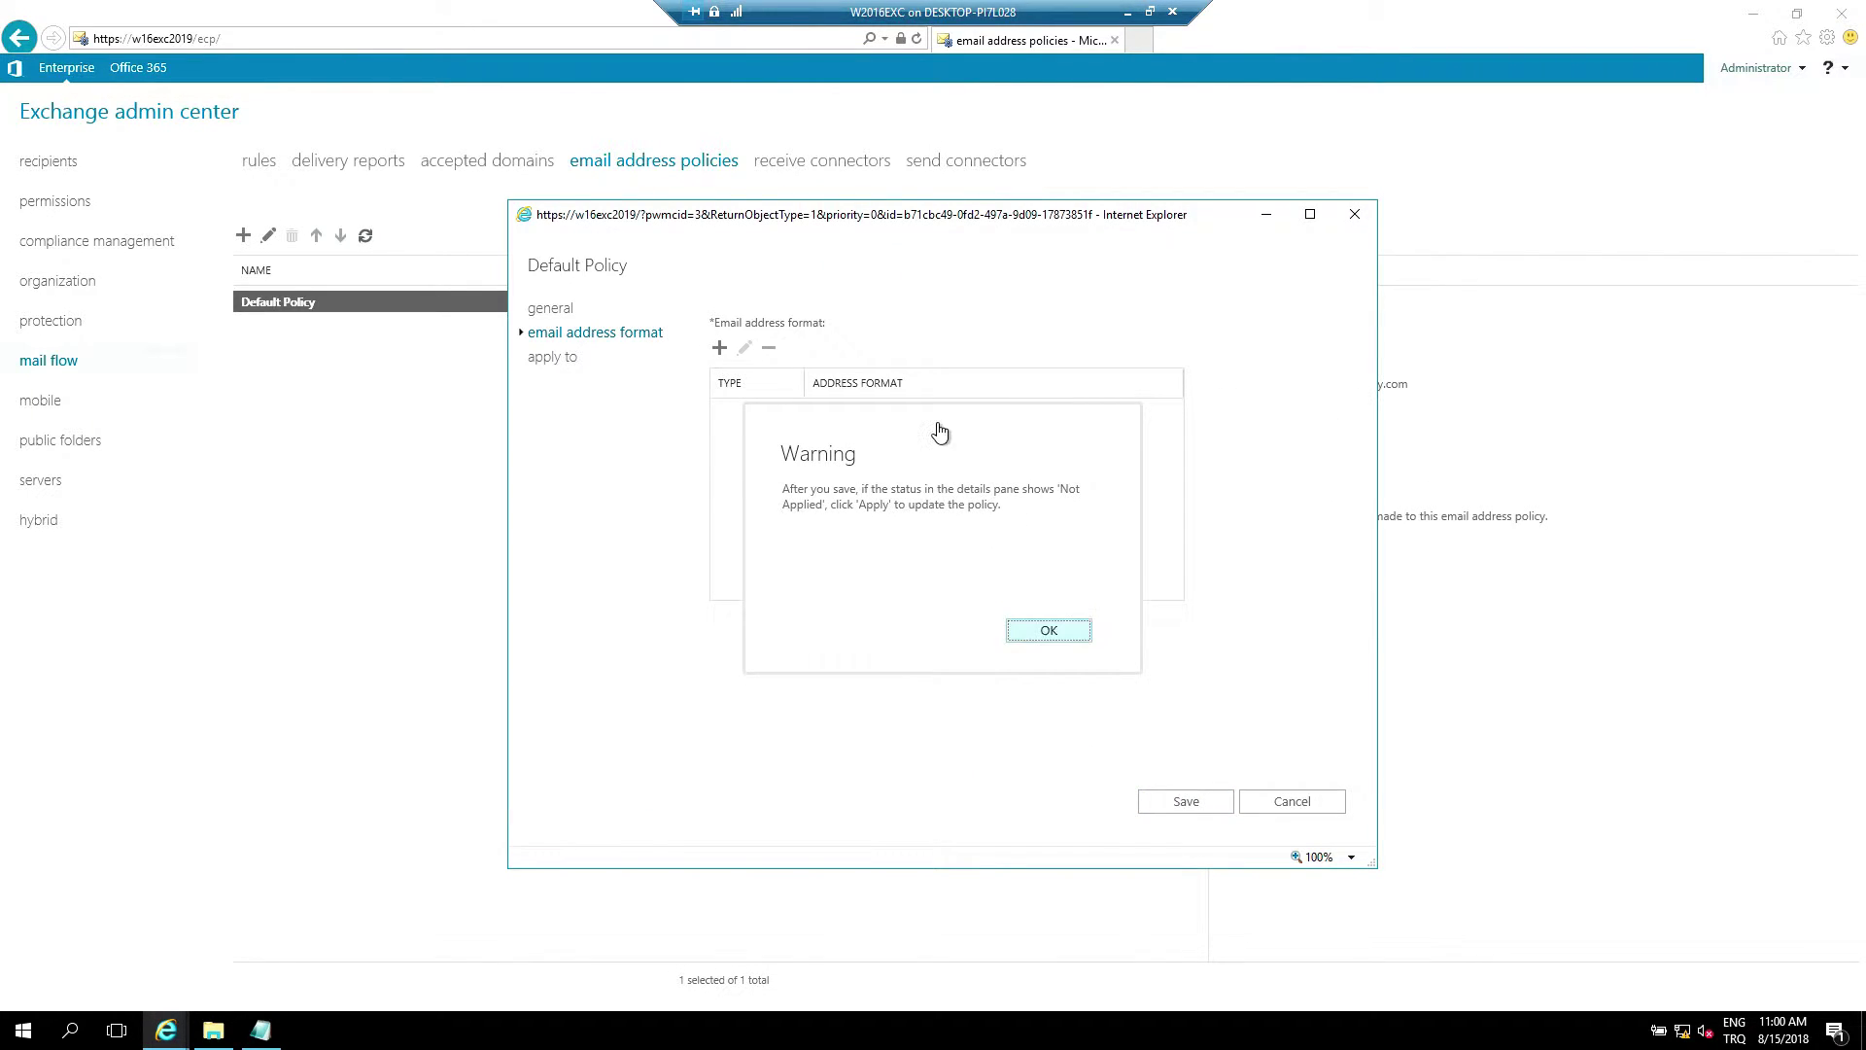
# Dismiss the save warning and copy the admin center address from the address bar
pyautogui.hotkey('ctrl', 'a')
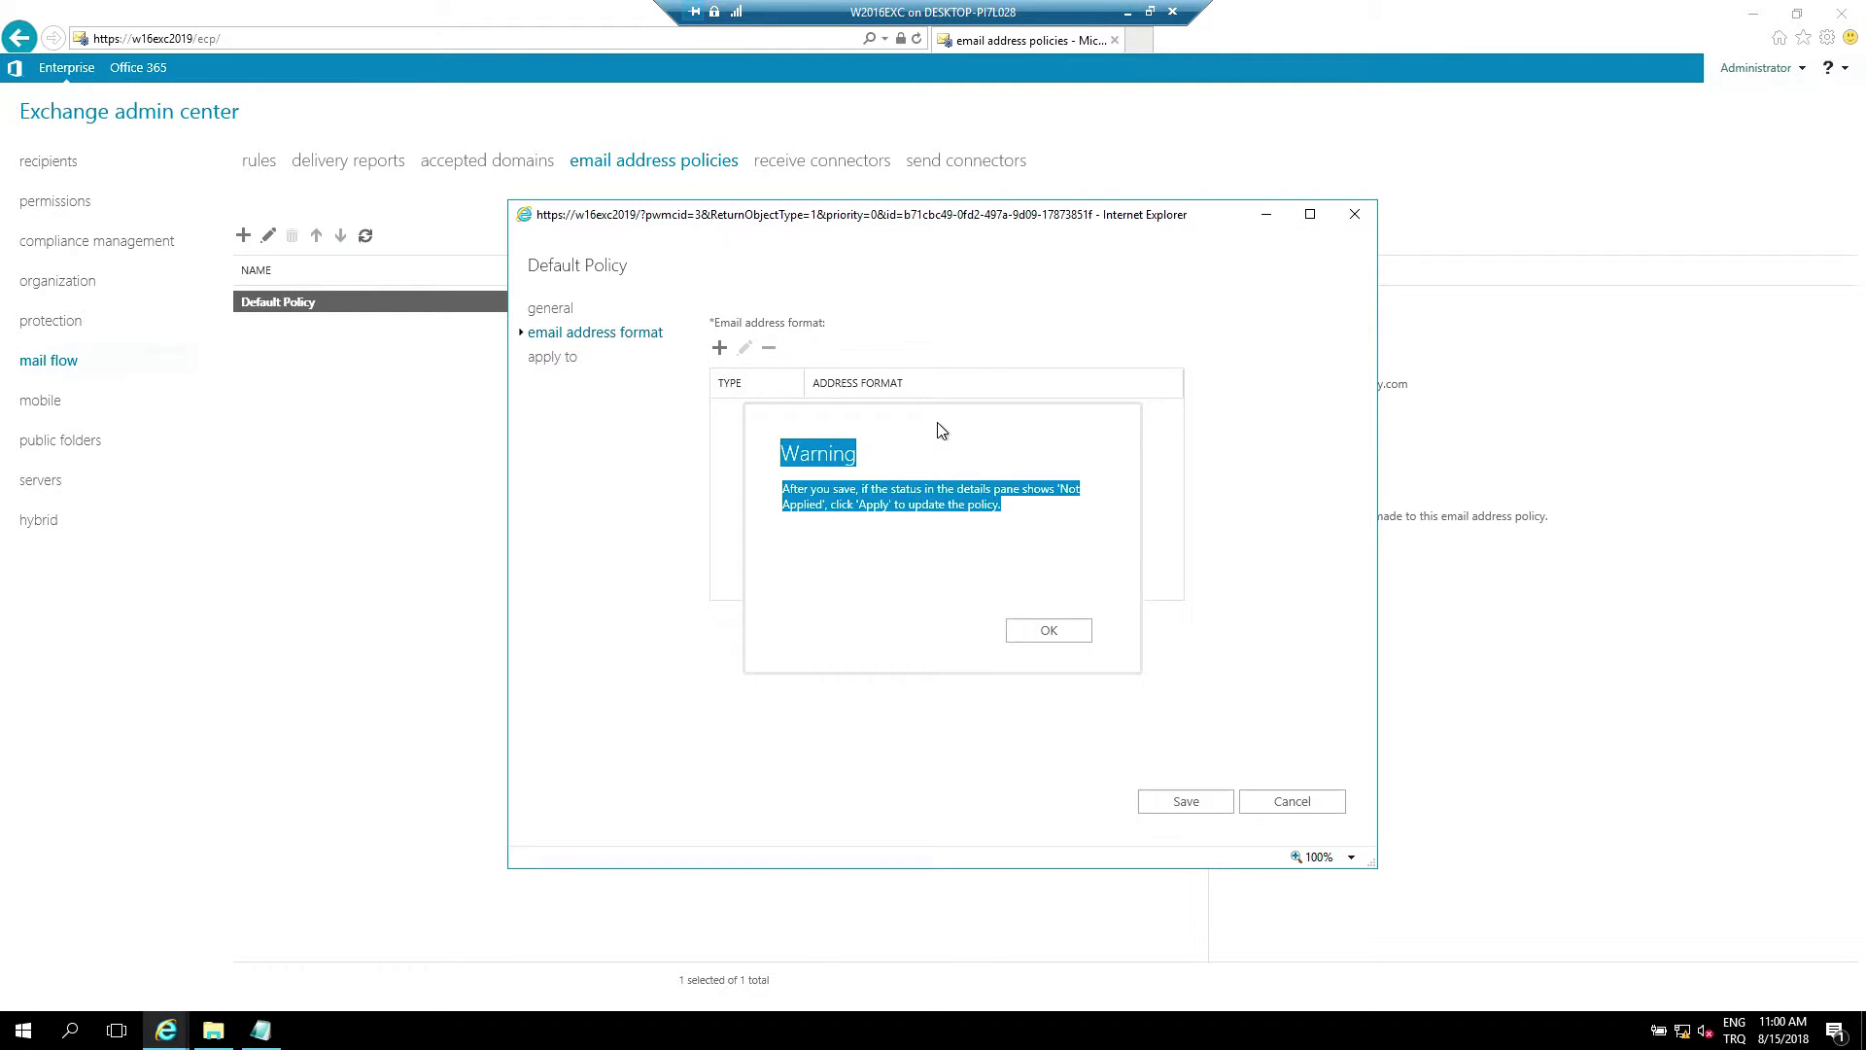
pyautogui.press('Return')
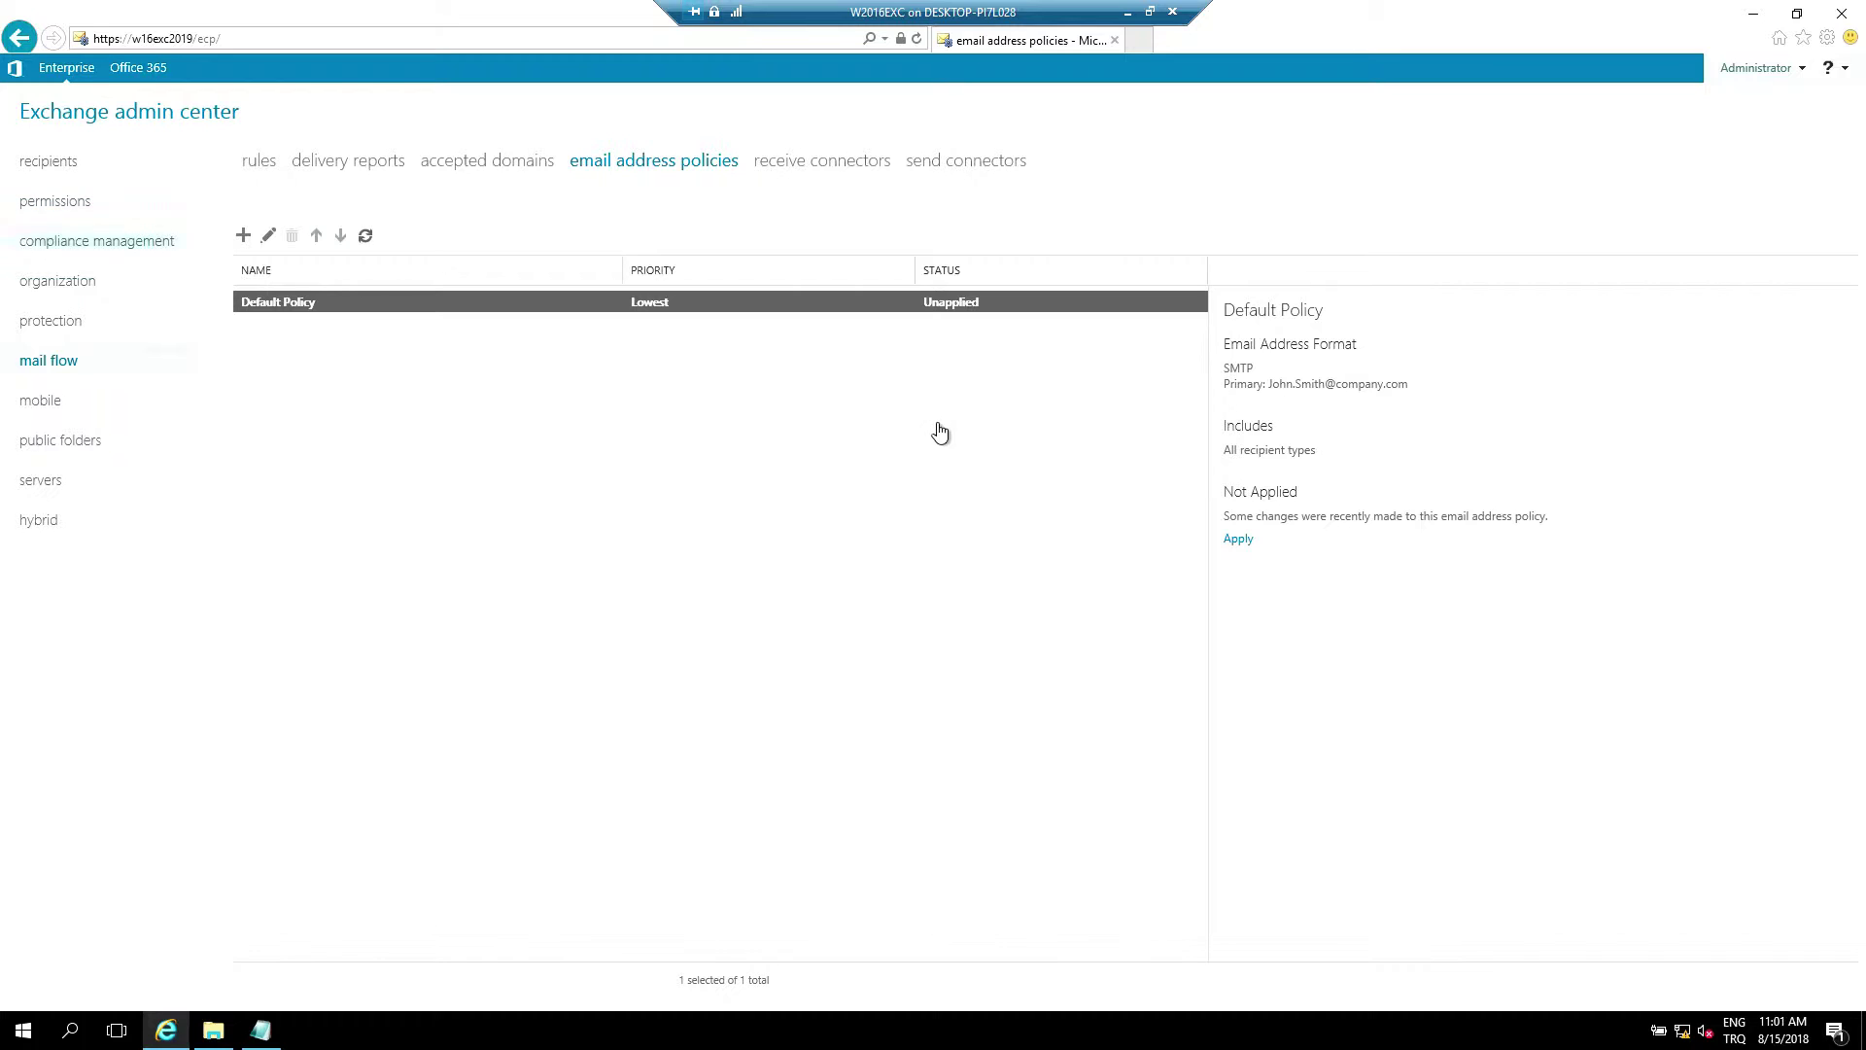
pyautogui.hotkey('alt', 'd')
pyautogui.hotkey('shift', 'F10')
pyautogui.press('Down')
pyautogui.press('Down')
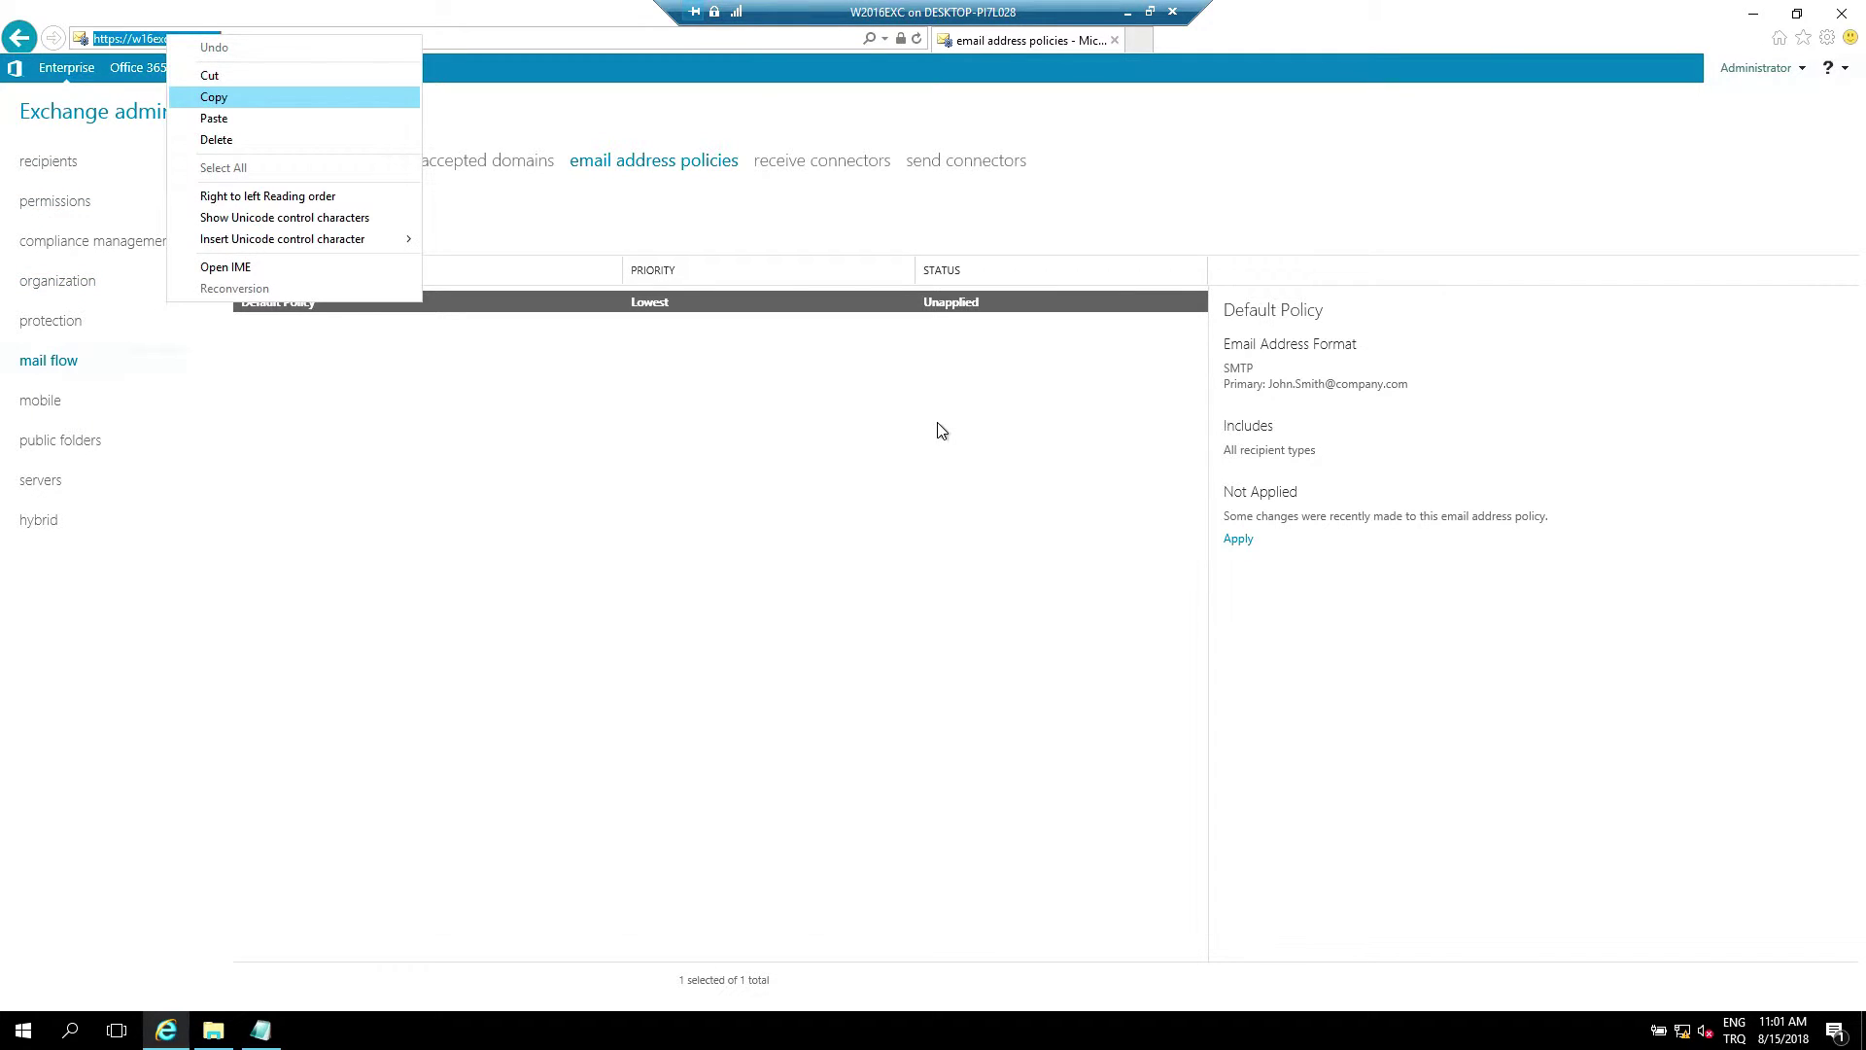
pyautogui.press('Return')
pyautogui.hotkey('ctrl', 't')
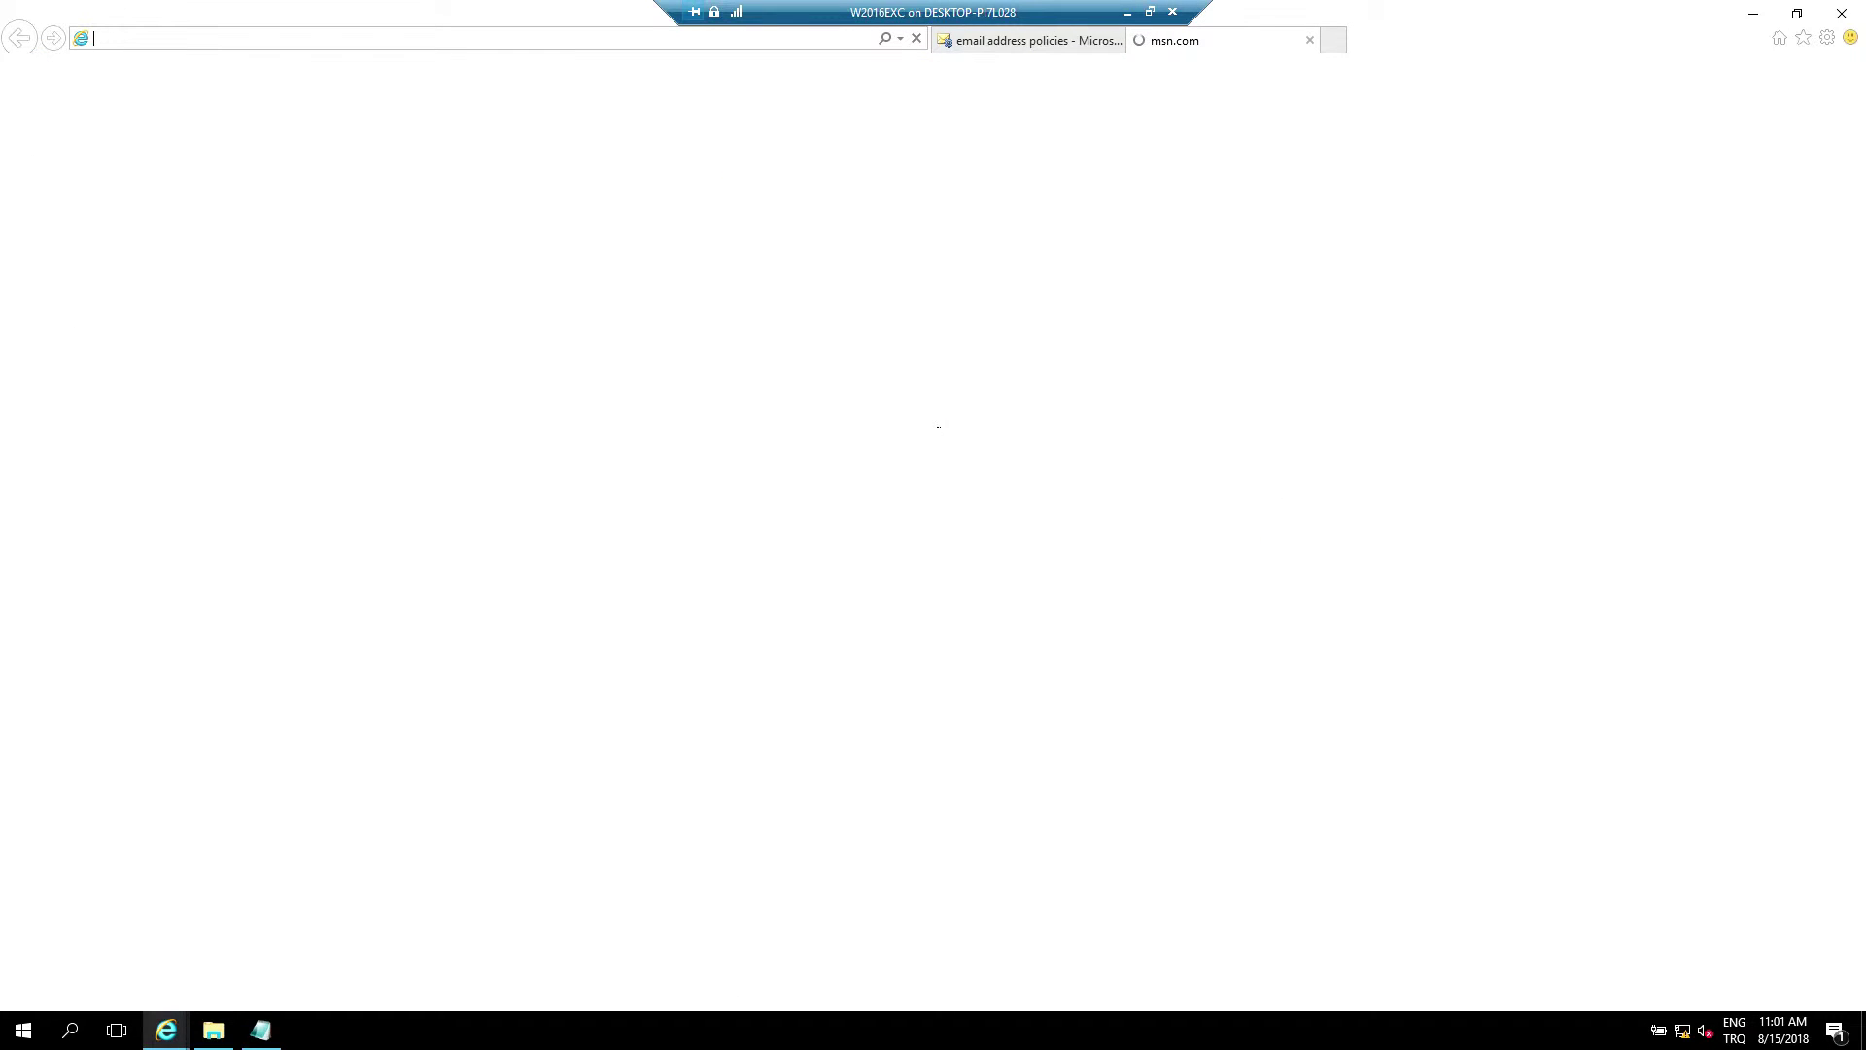
pyautogui.hotkey('shift', 'F10')
pyautogui.press('Down')
pyautogui.press('Return')
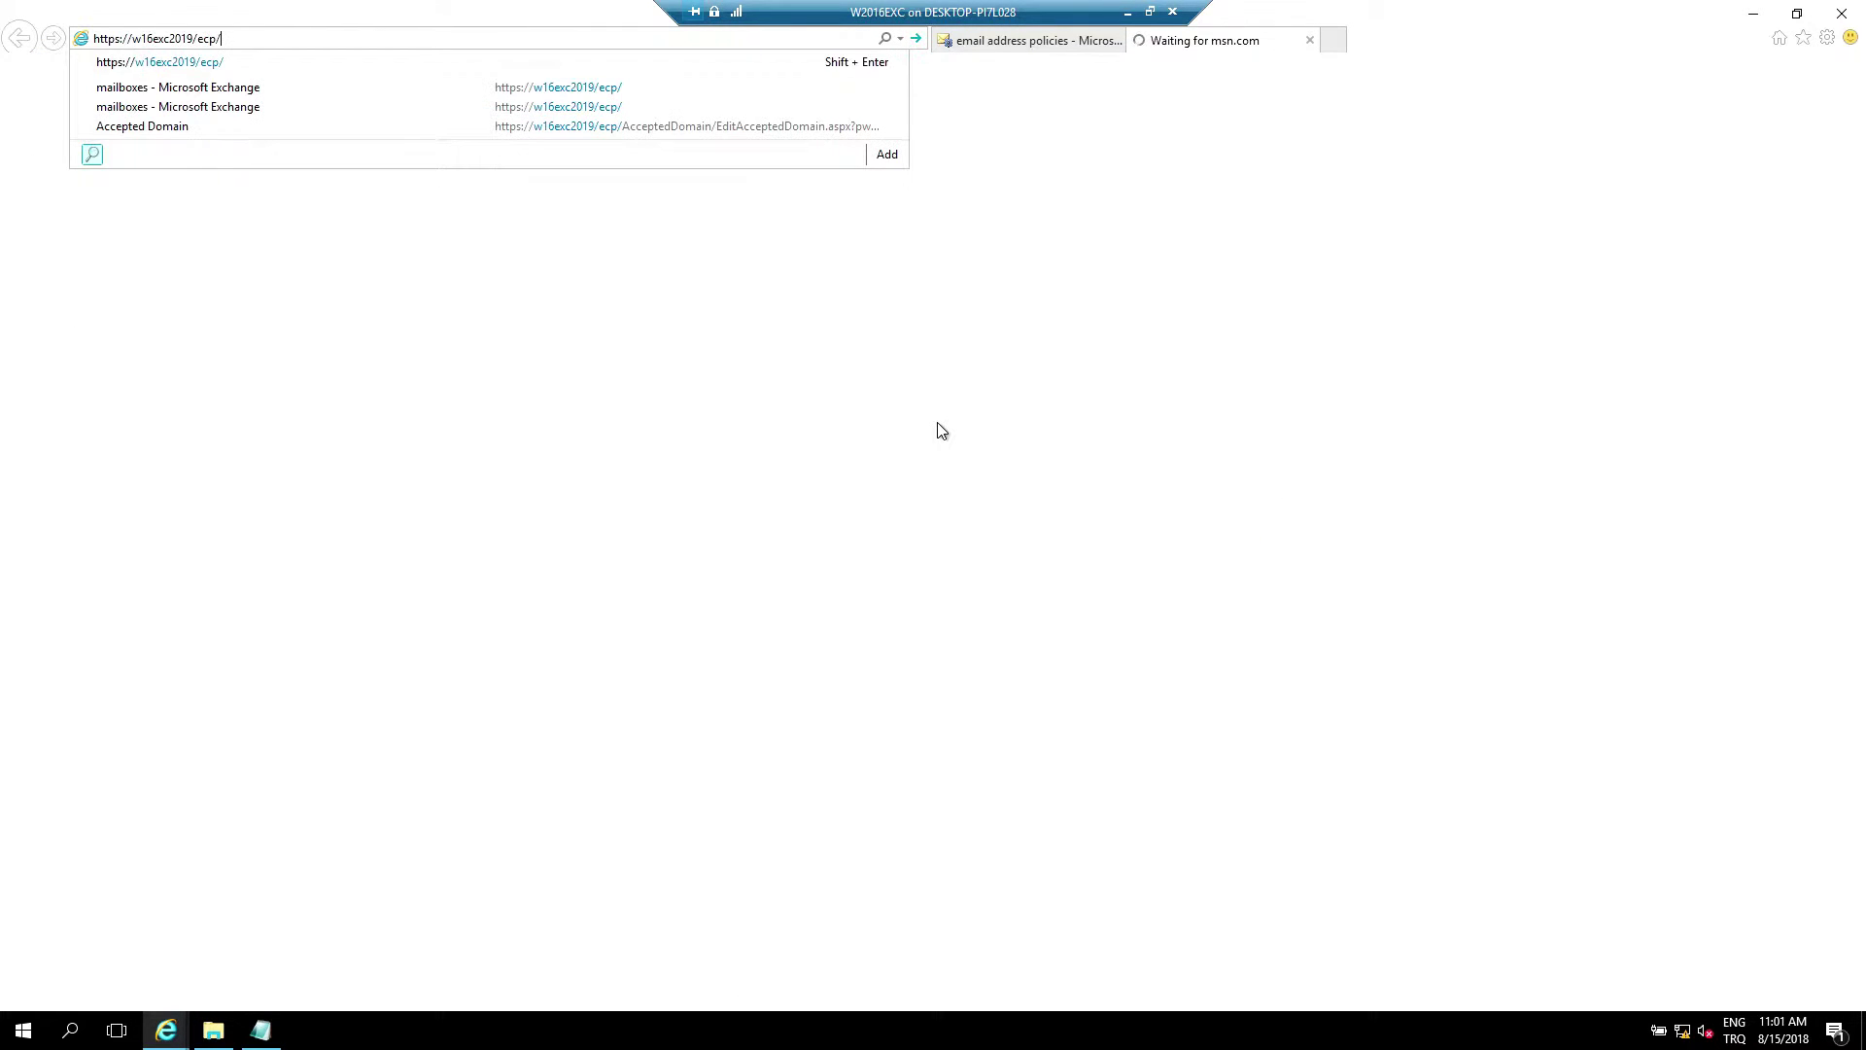
pyautogui.press('Return')
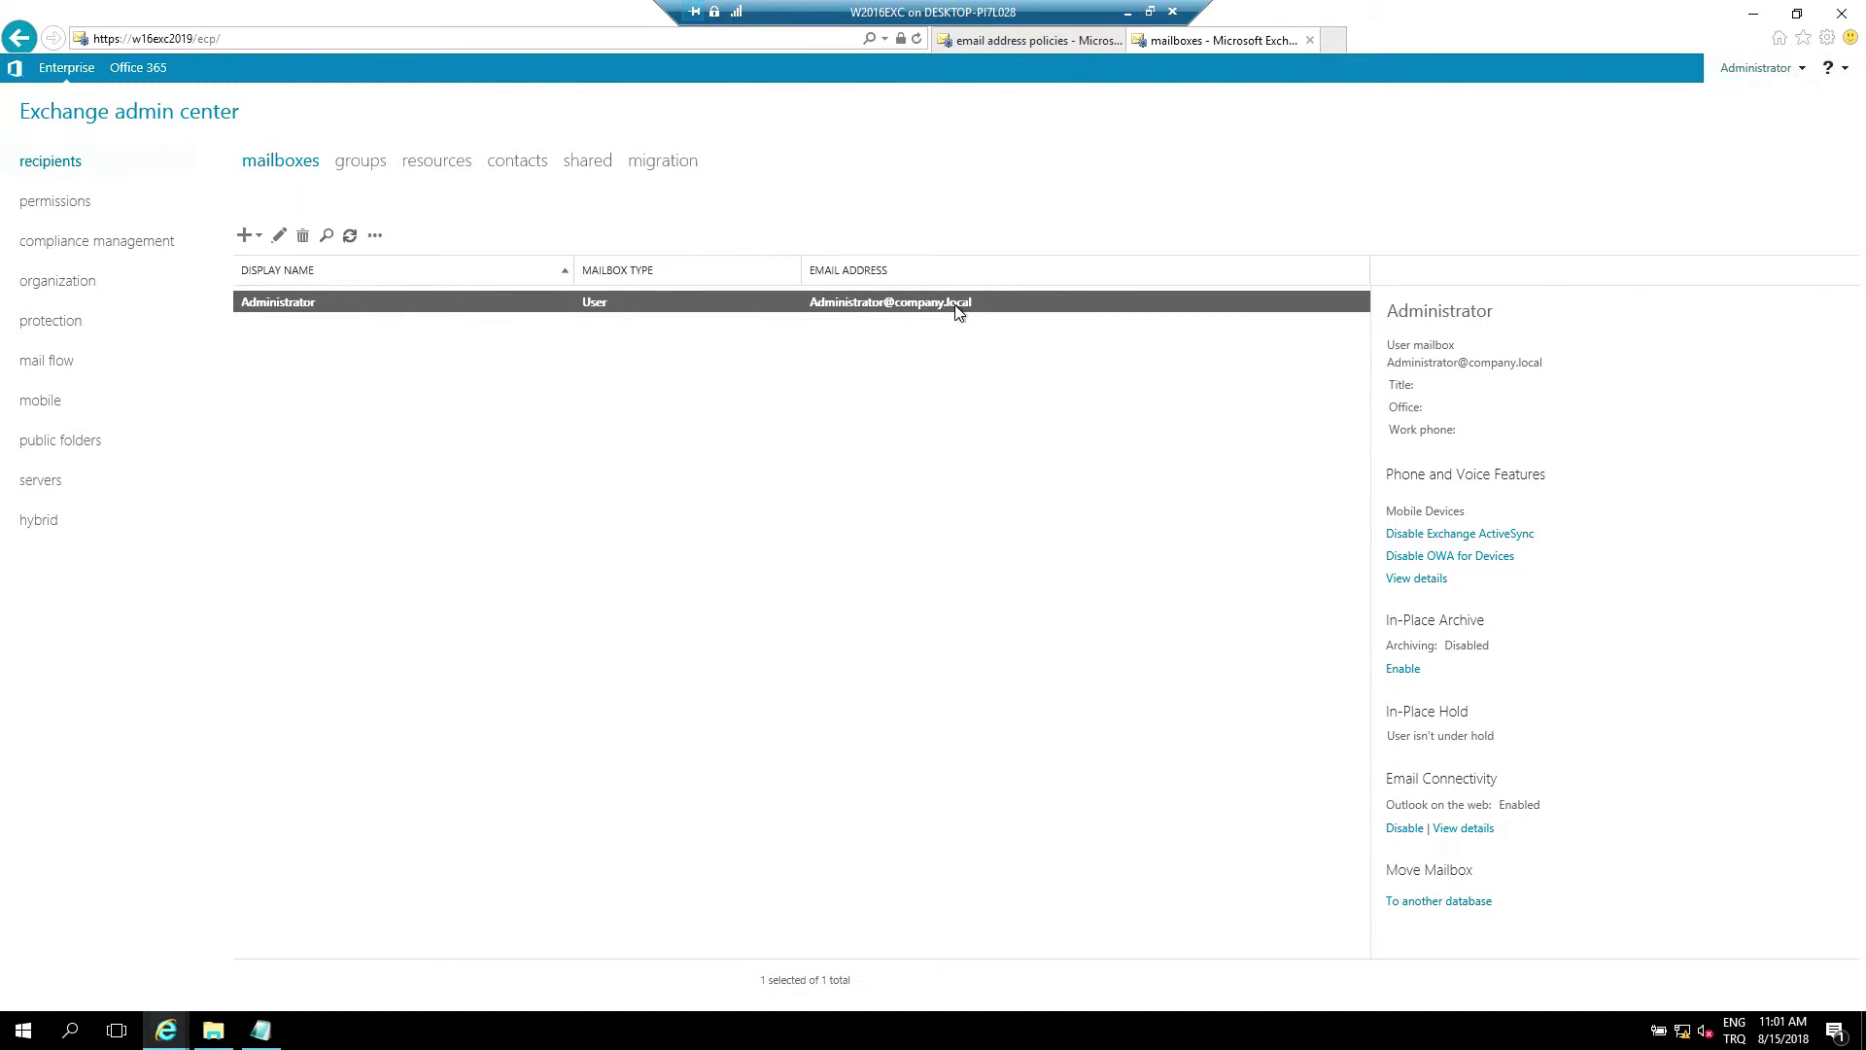
# Apply the updated Default Policy, confirm it, and close the completion message
pyautogui.click(1011, 42)
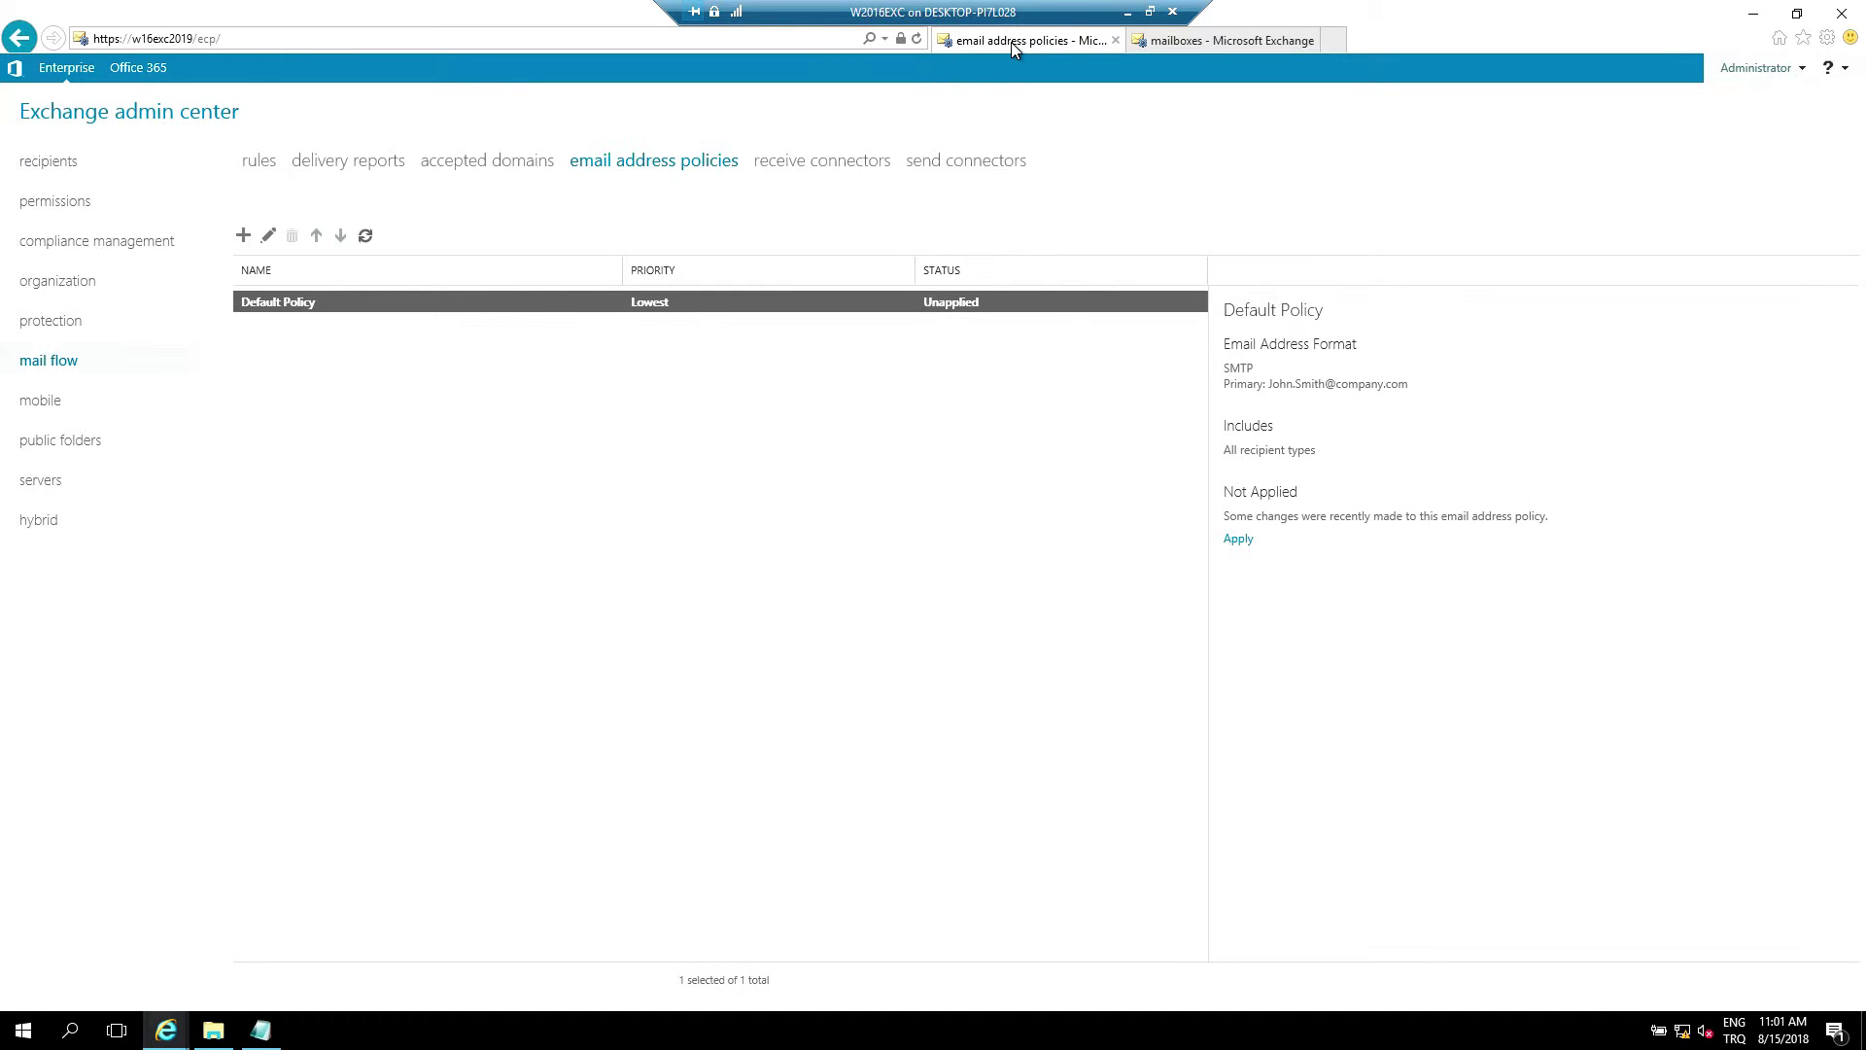
pyautogui.press('Return')
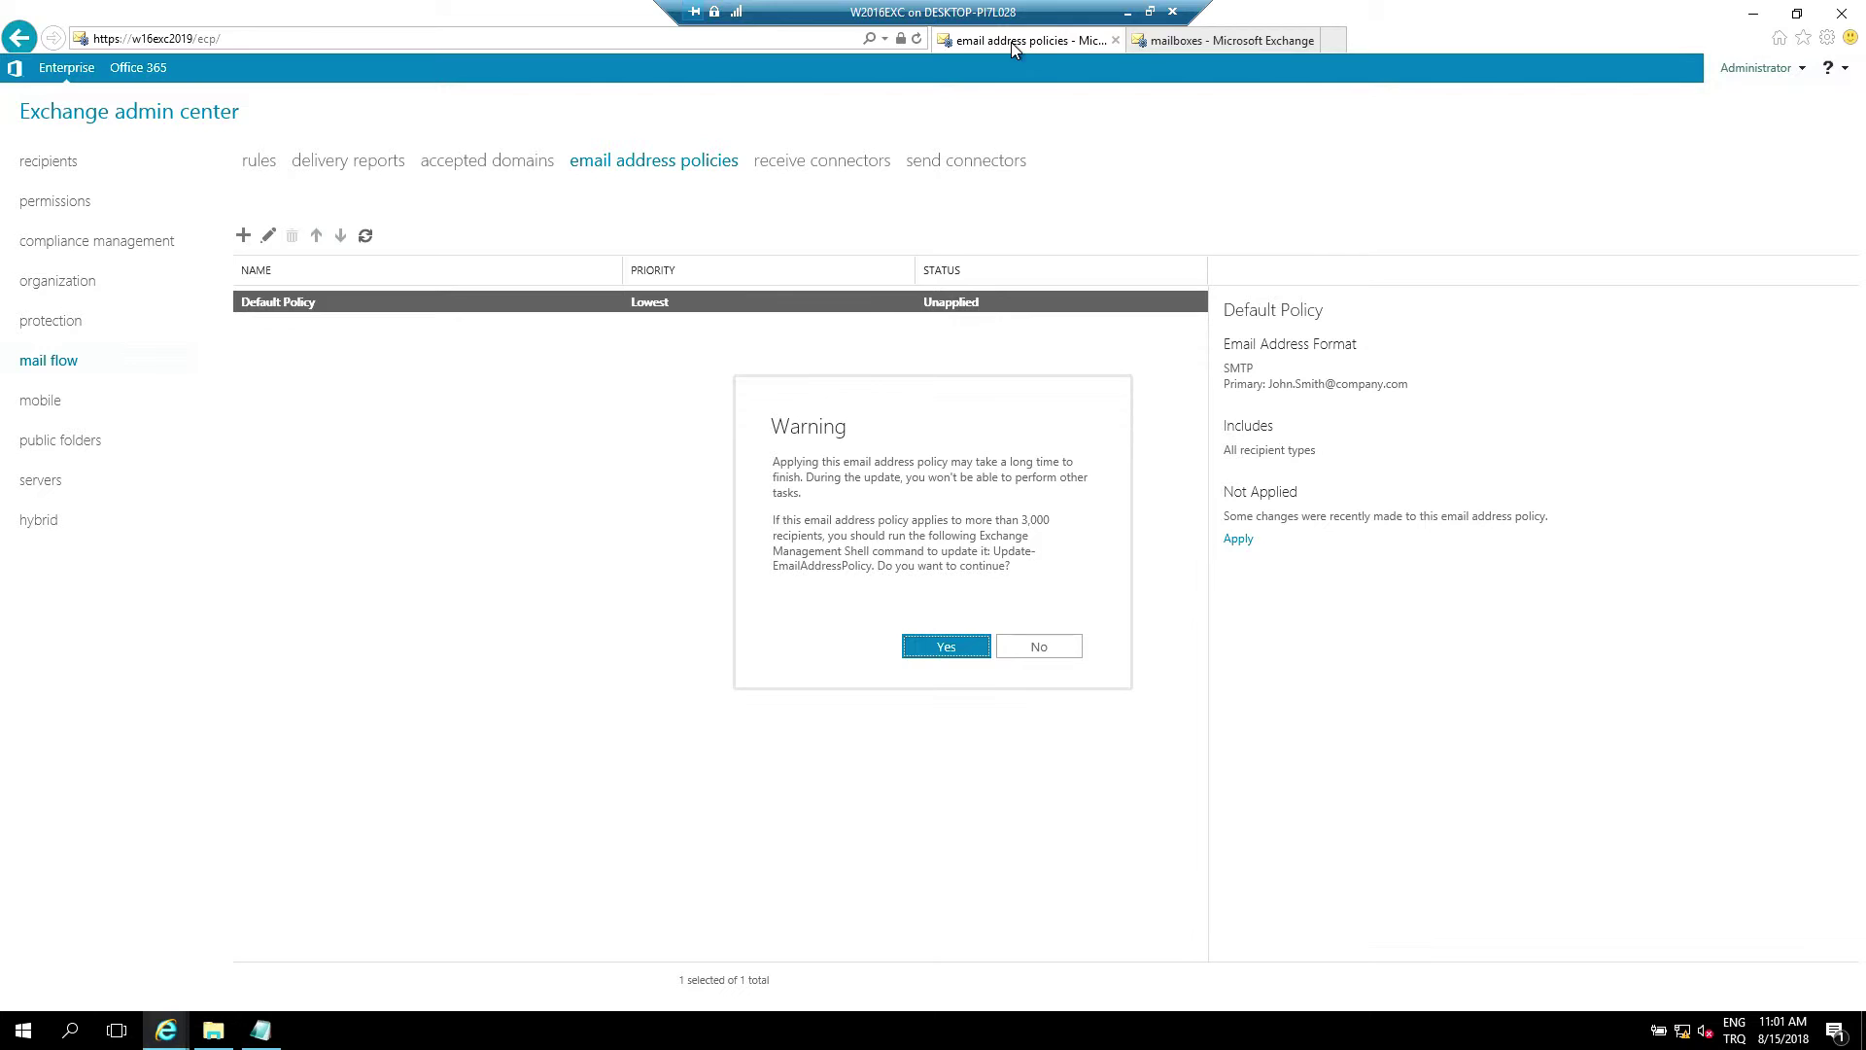
pyautogui.moveTo(771, 425); pyautogui.dragTo(1049, 646)
pyautogui.click(1011, 43)
pyautogui.click(938, 648)
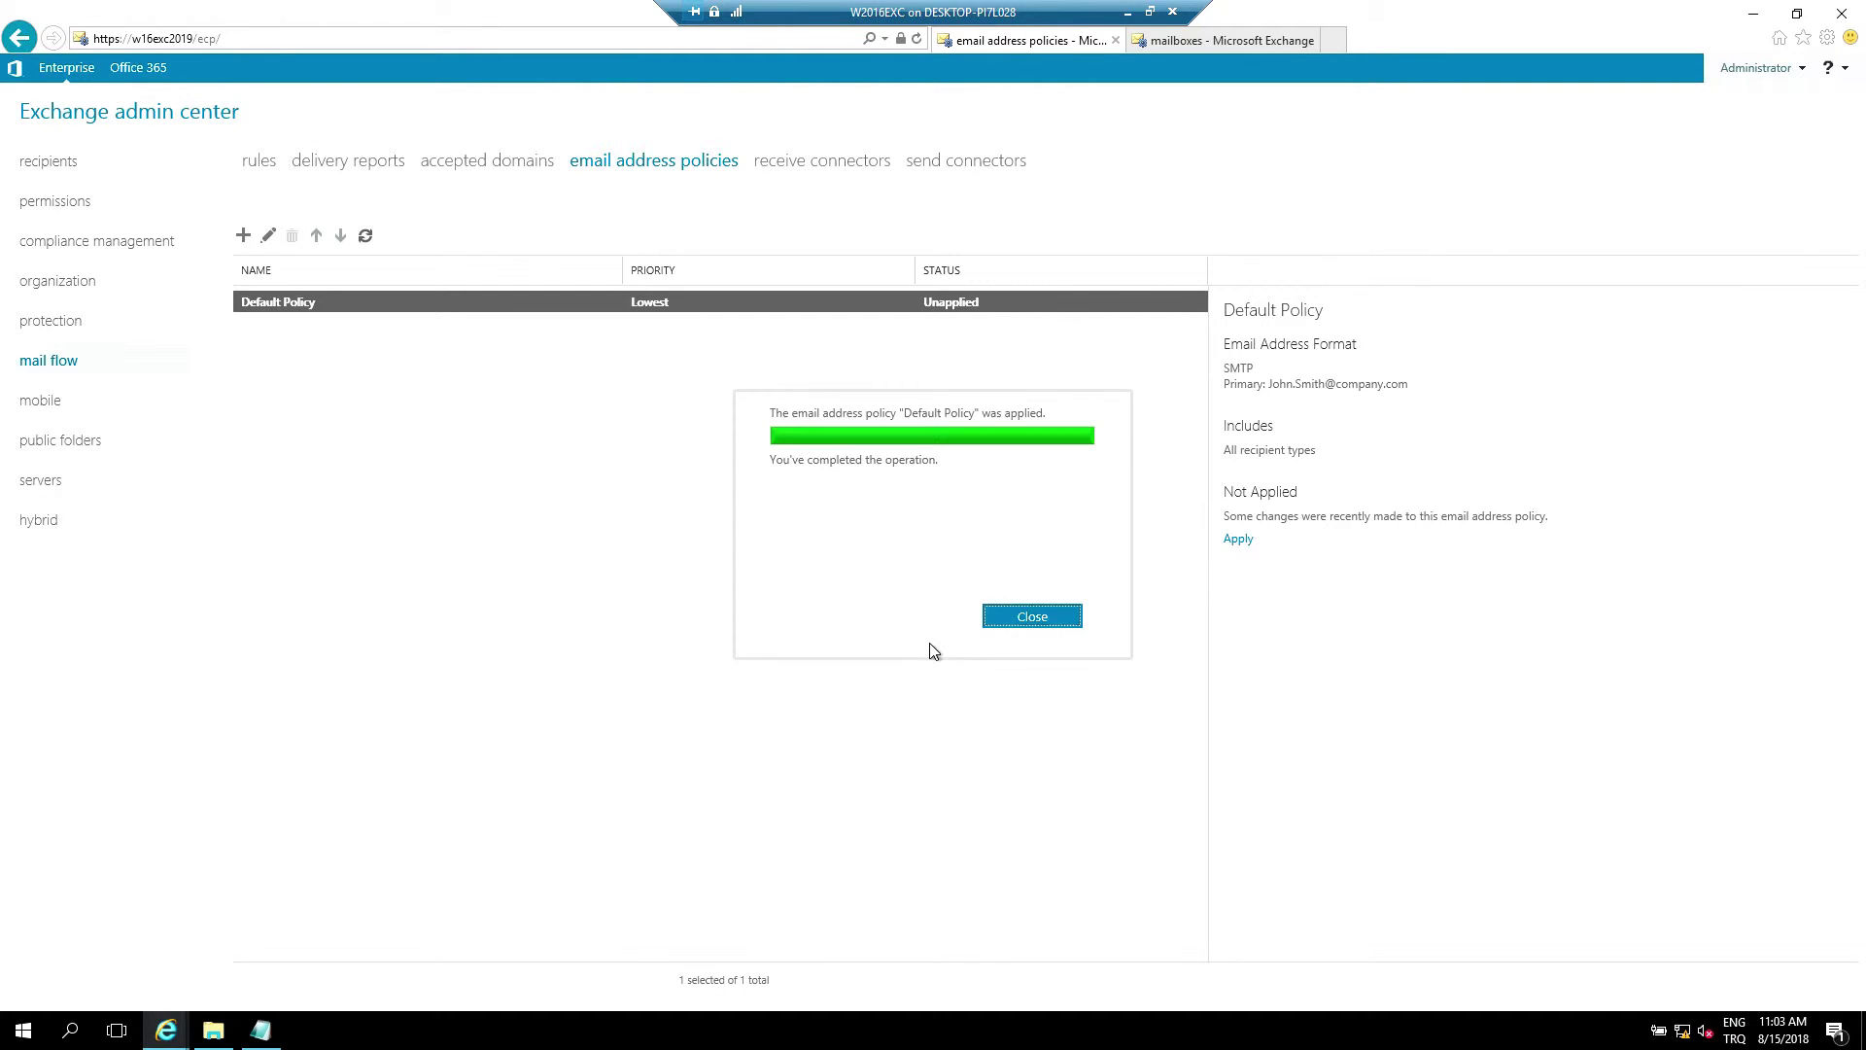
pyautogui.press('Return')
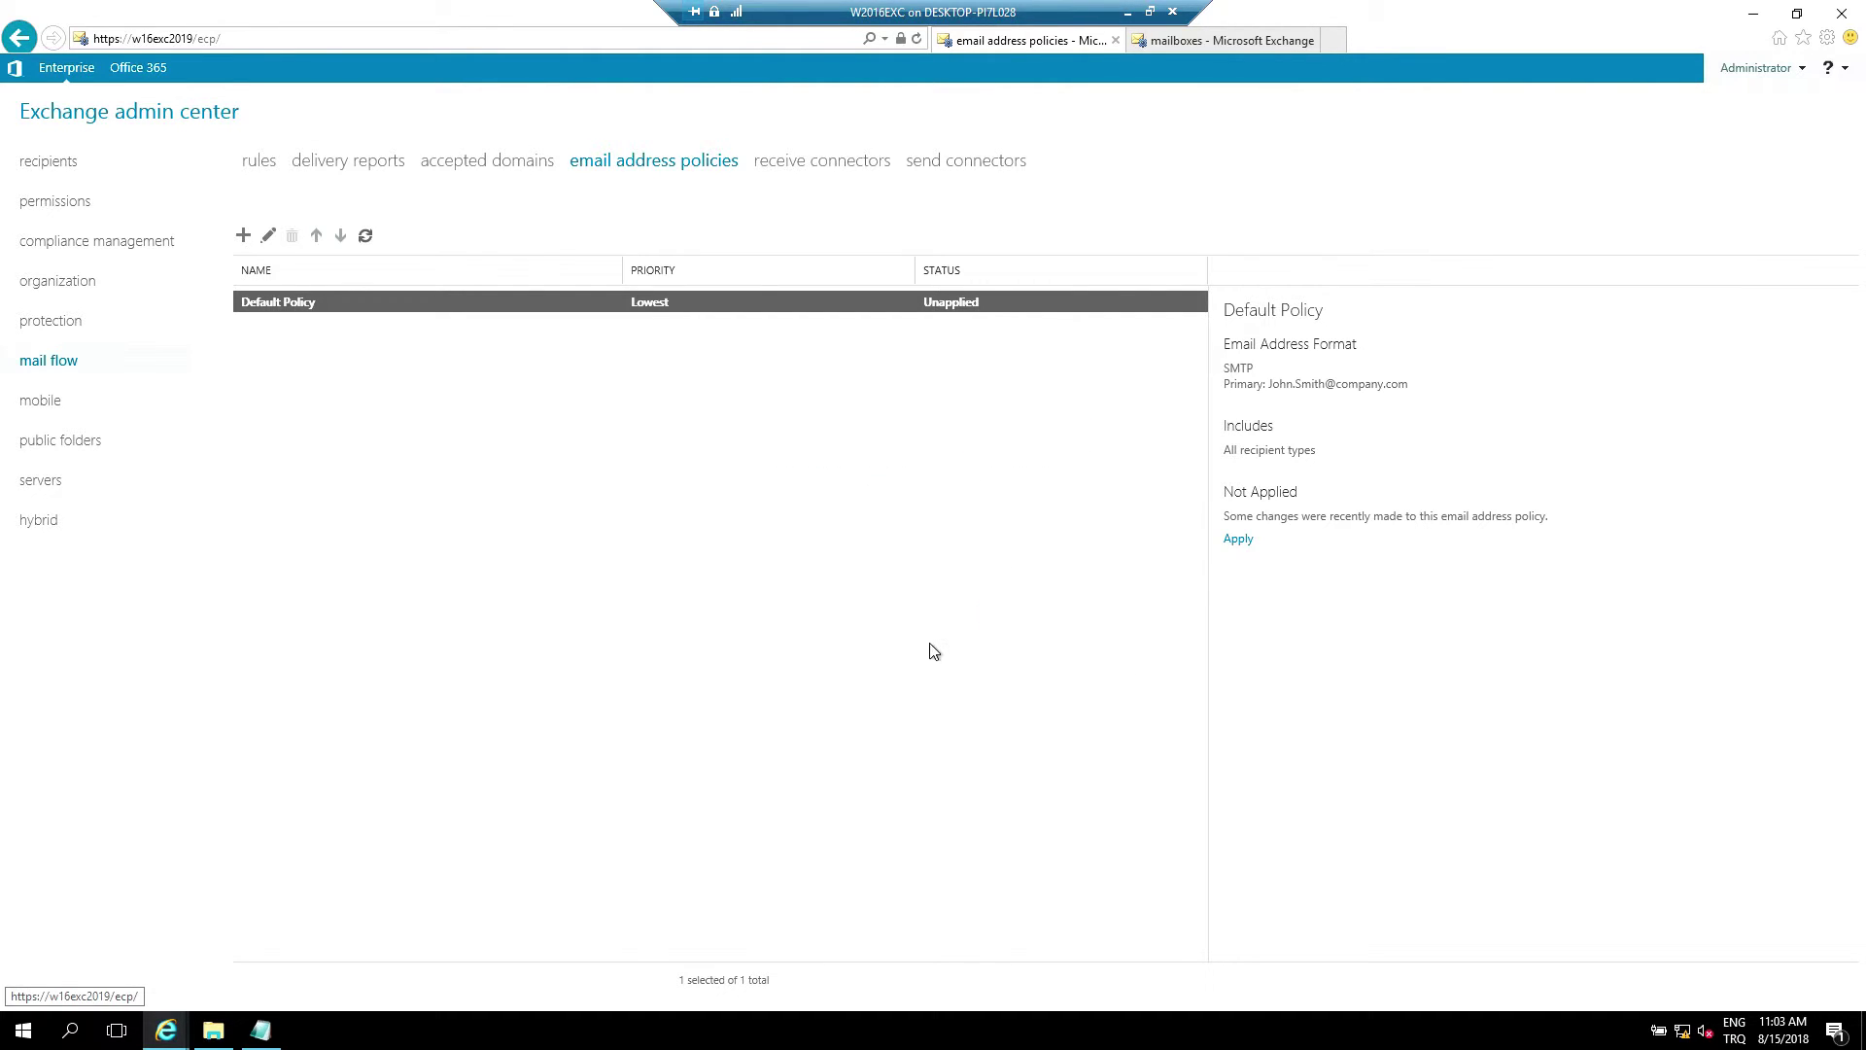
pyautogui.hotkey('ctrl', 'Tab')
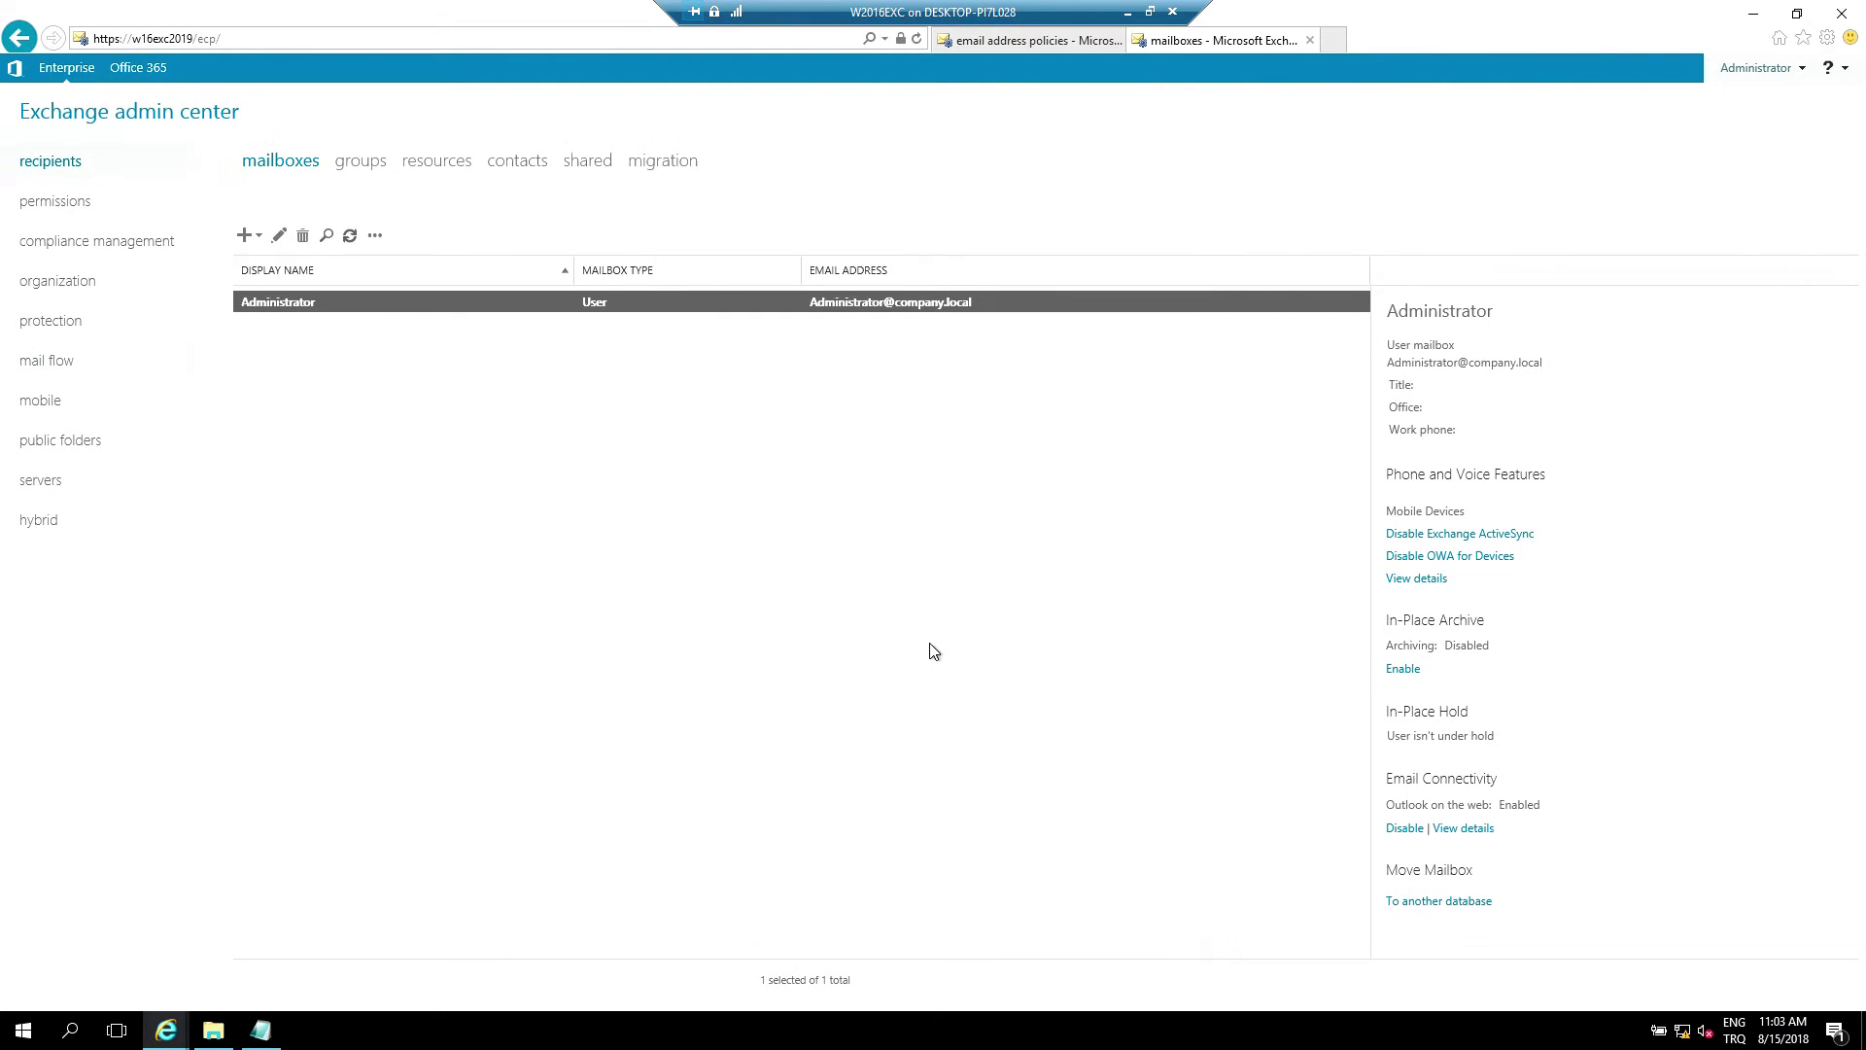
pyautogui.hotkey('alt', 'd')
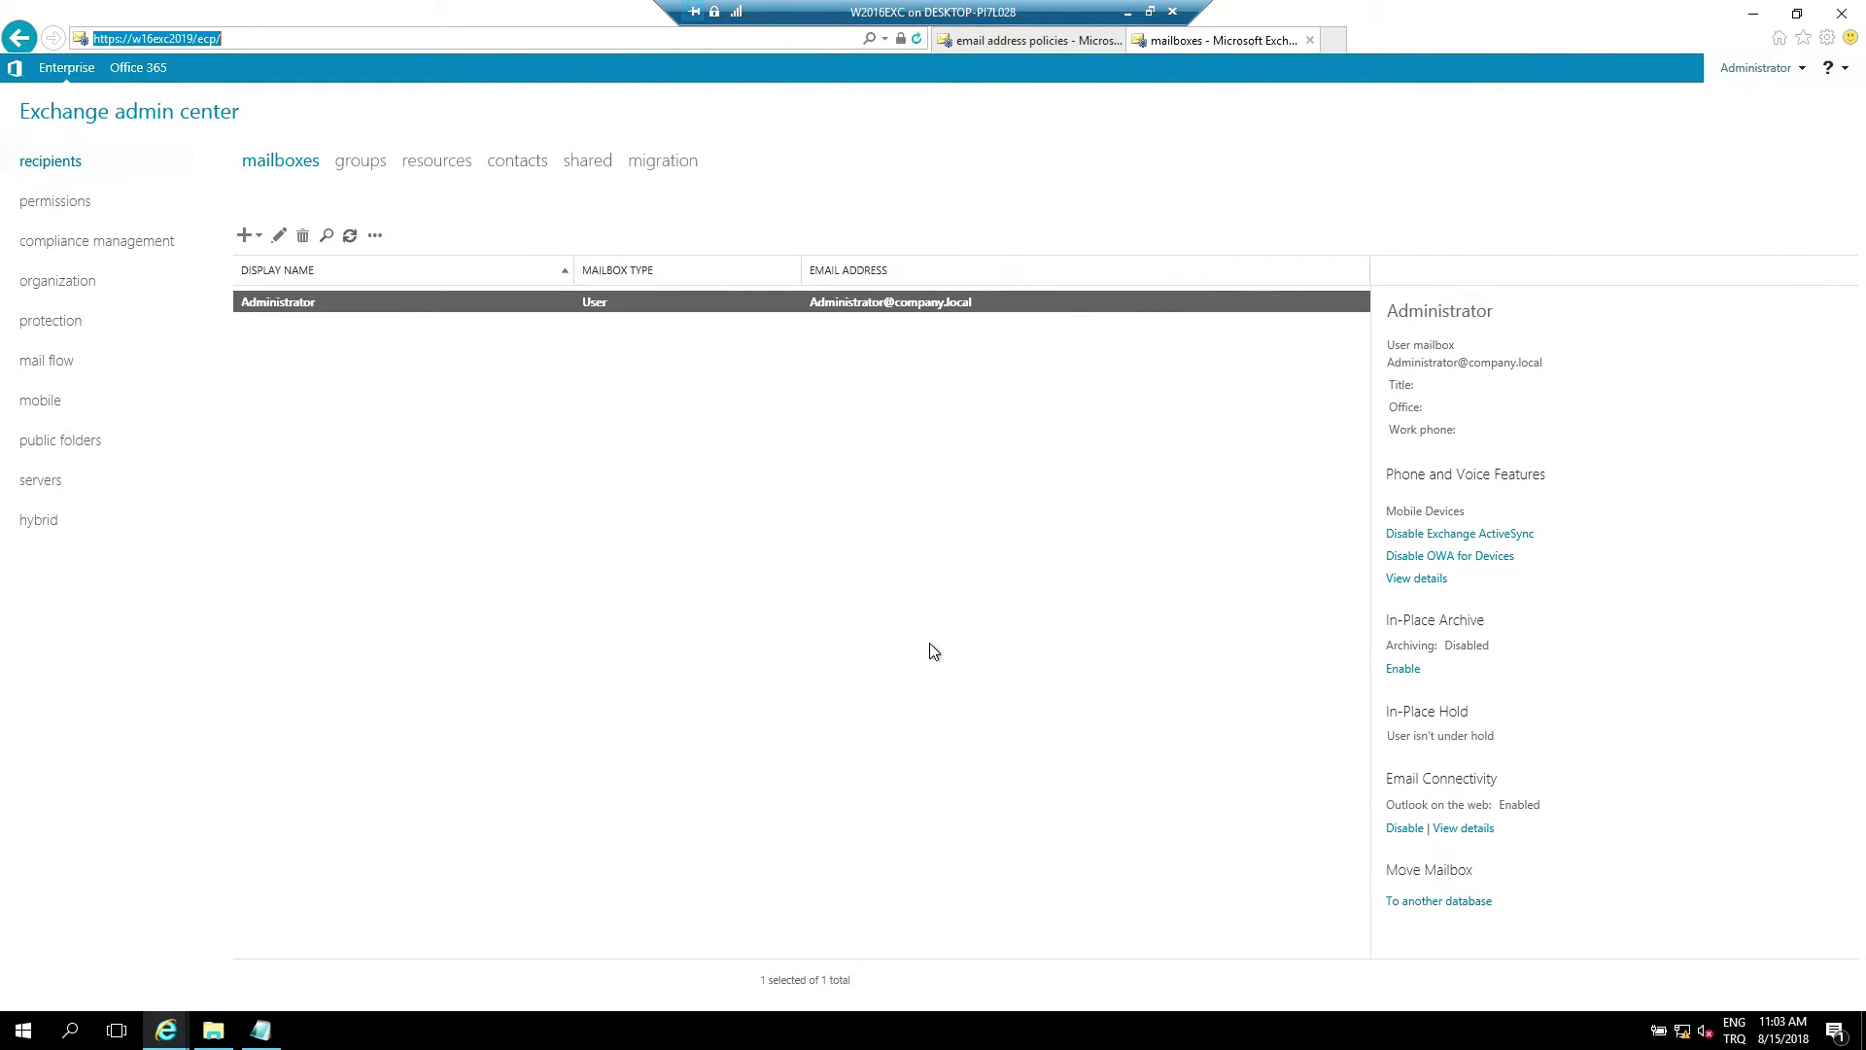
pyautogui.press('Return')
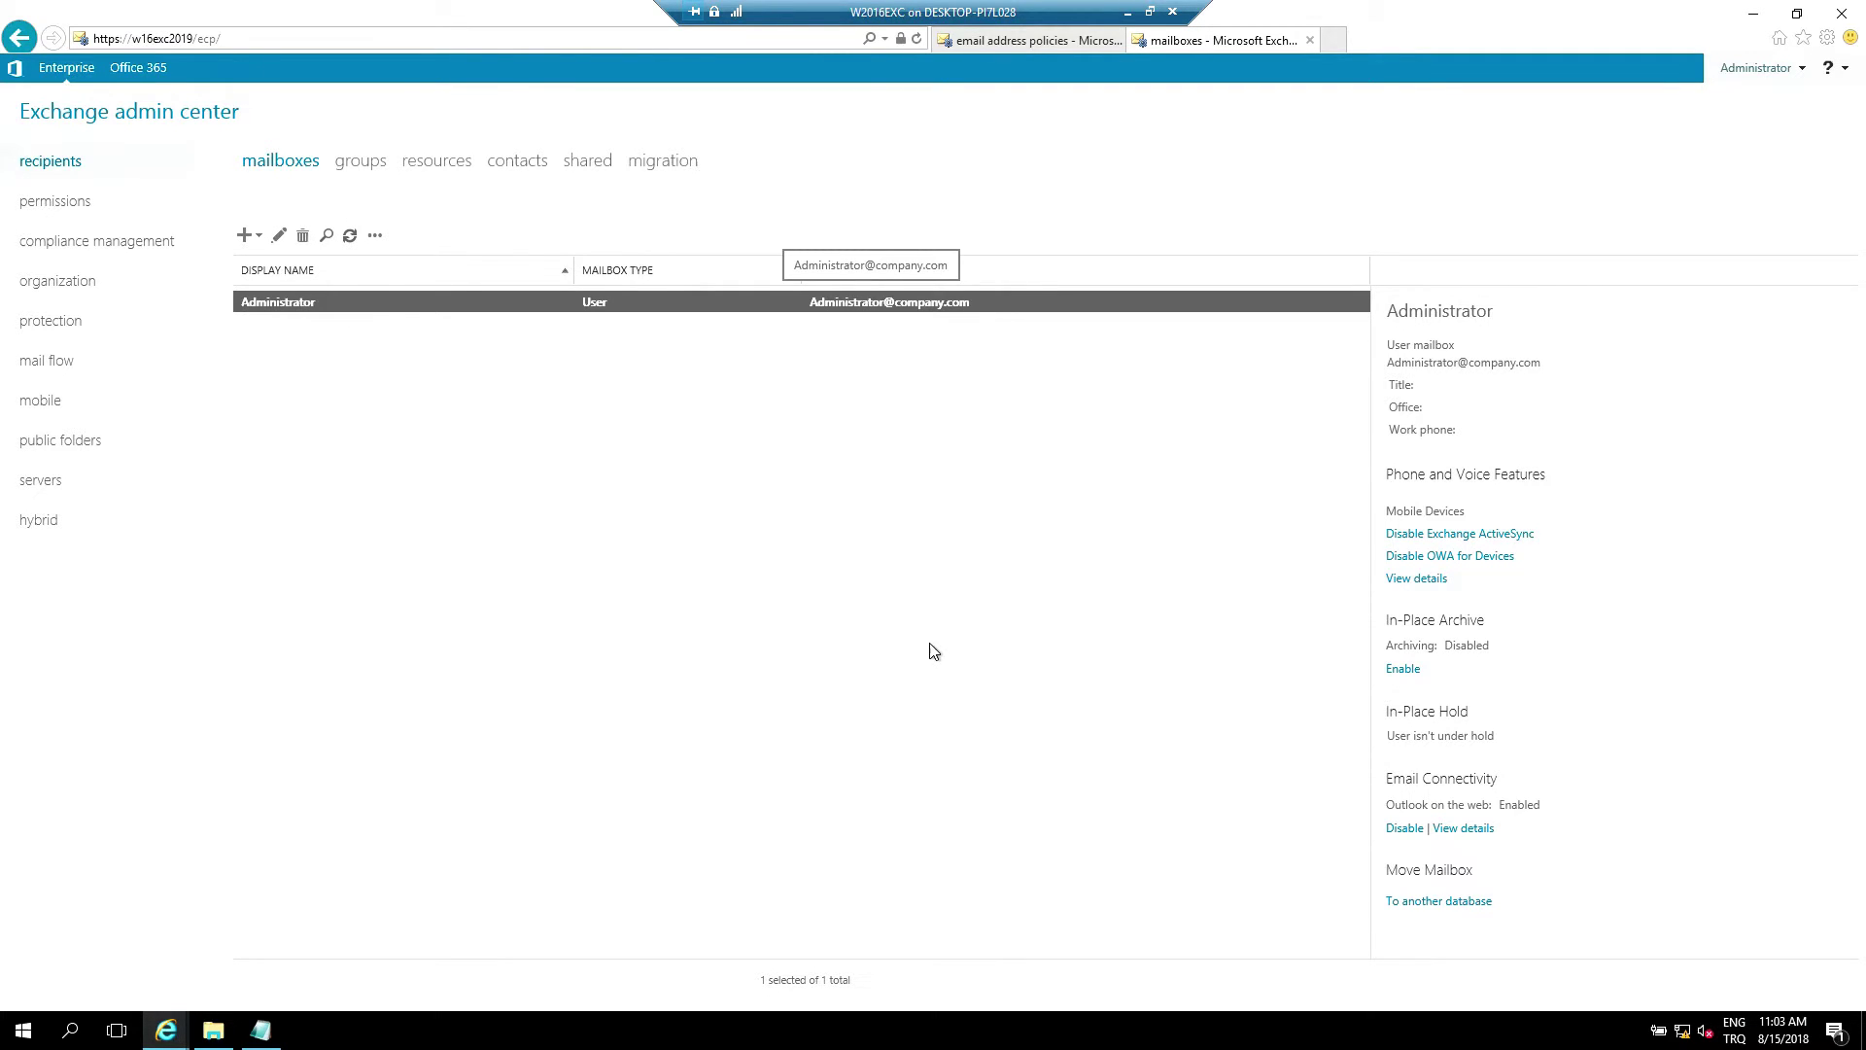
pyautogui.press('Return')
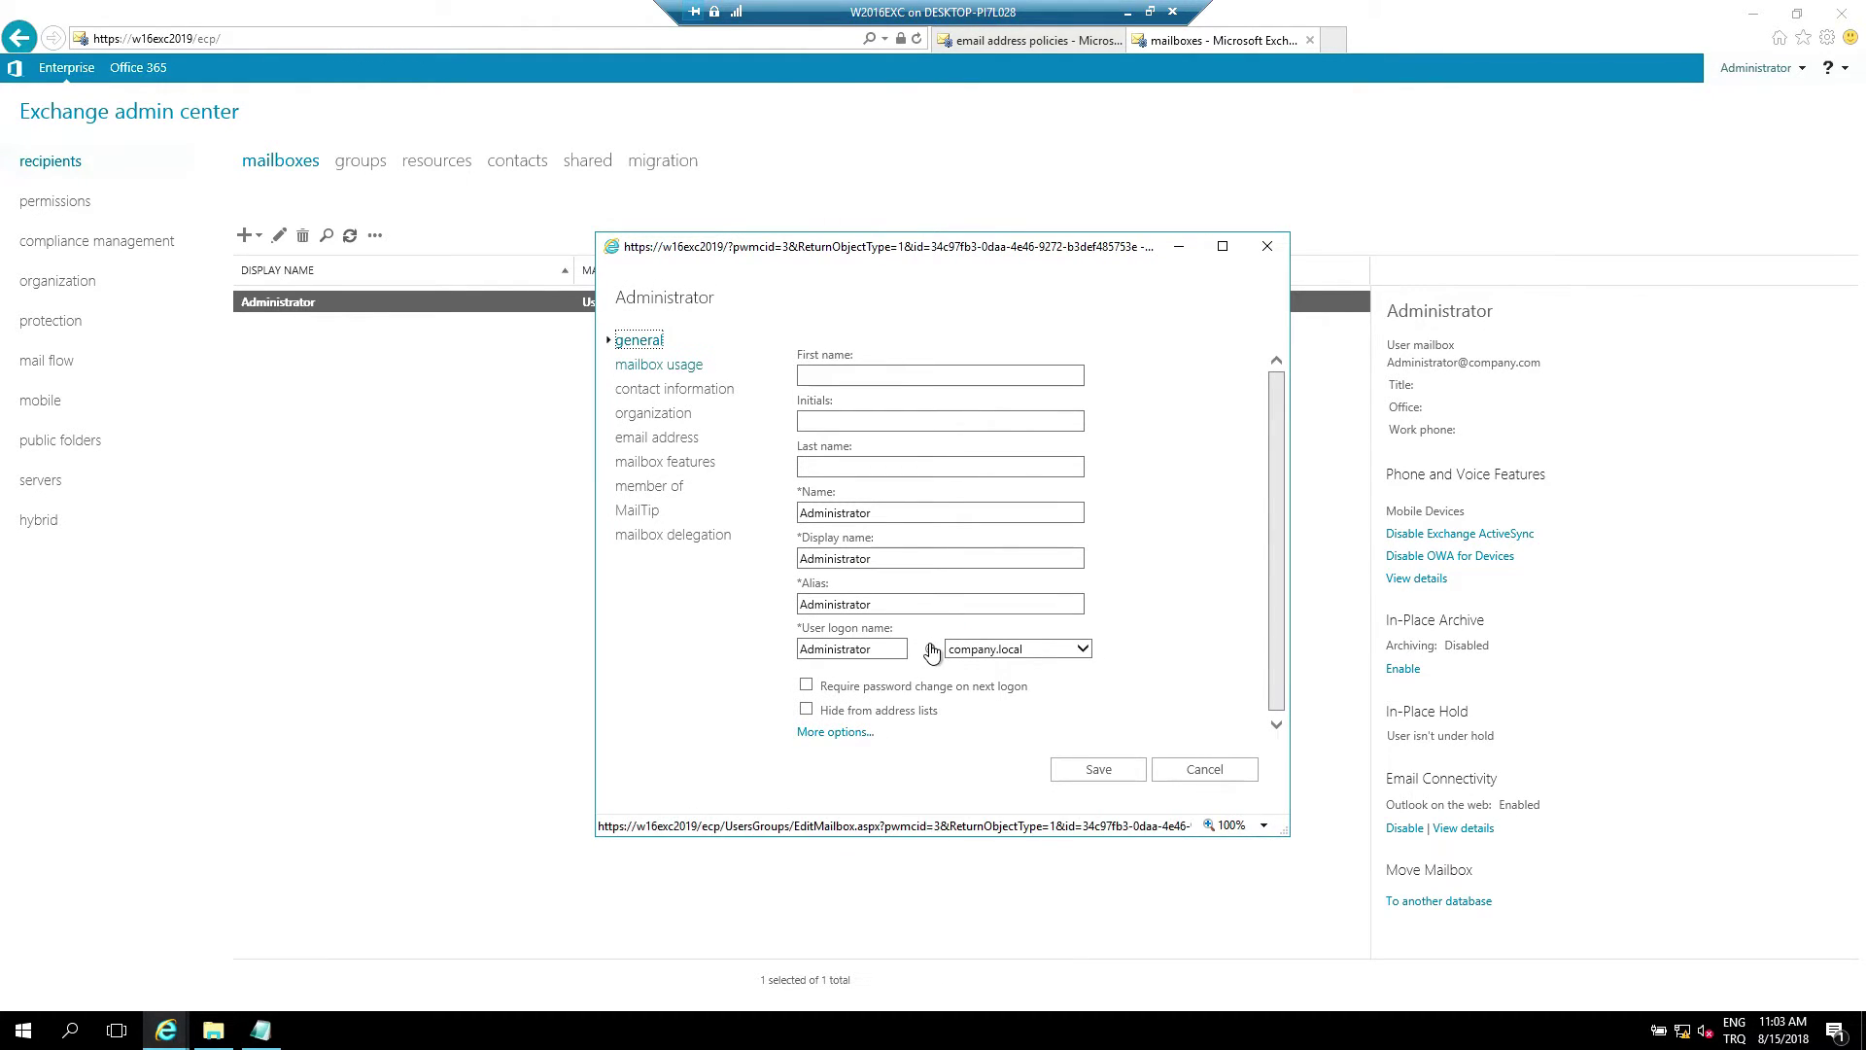
pyautogui.press('Down')
pyautogui.press('Down')
pyautogui.press('Down')
pyautogui.press('Down')
pyautogui.press('Down')
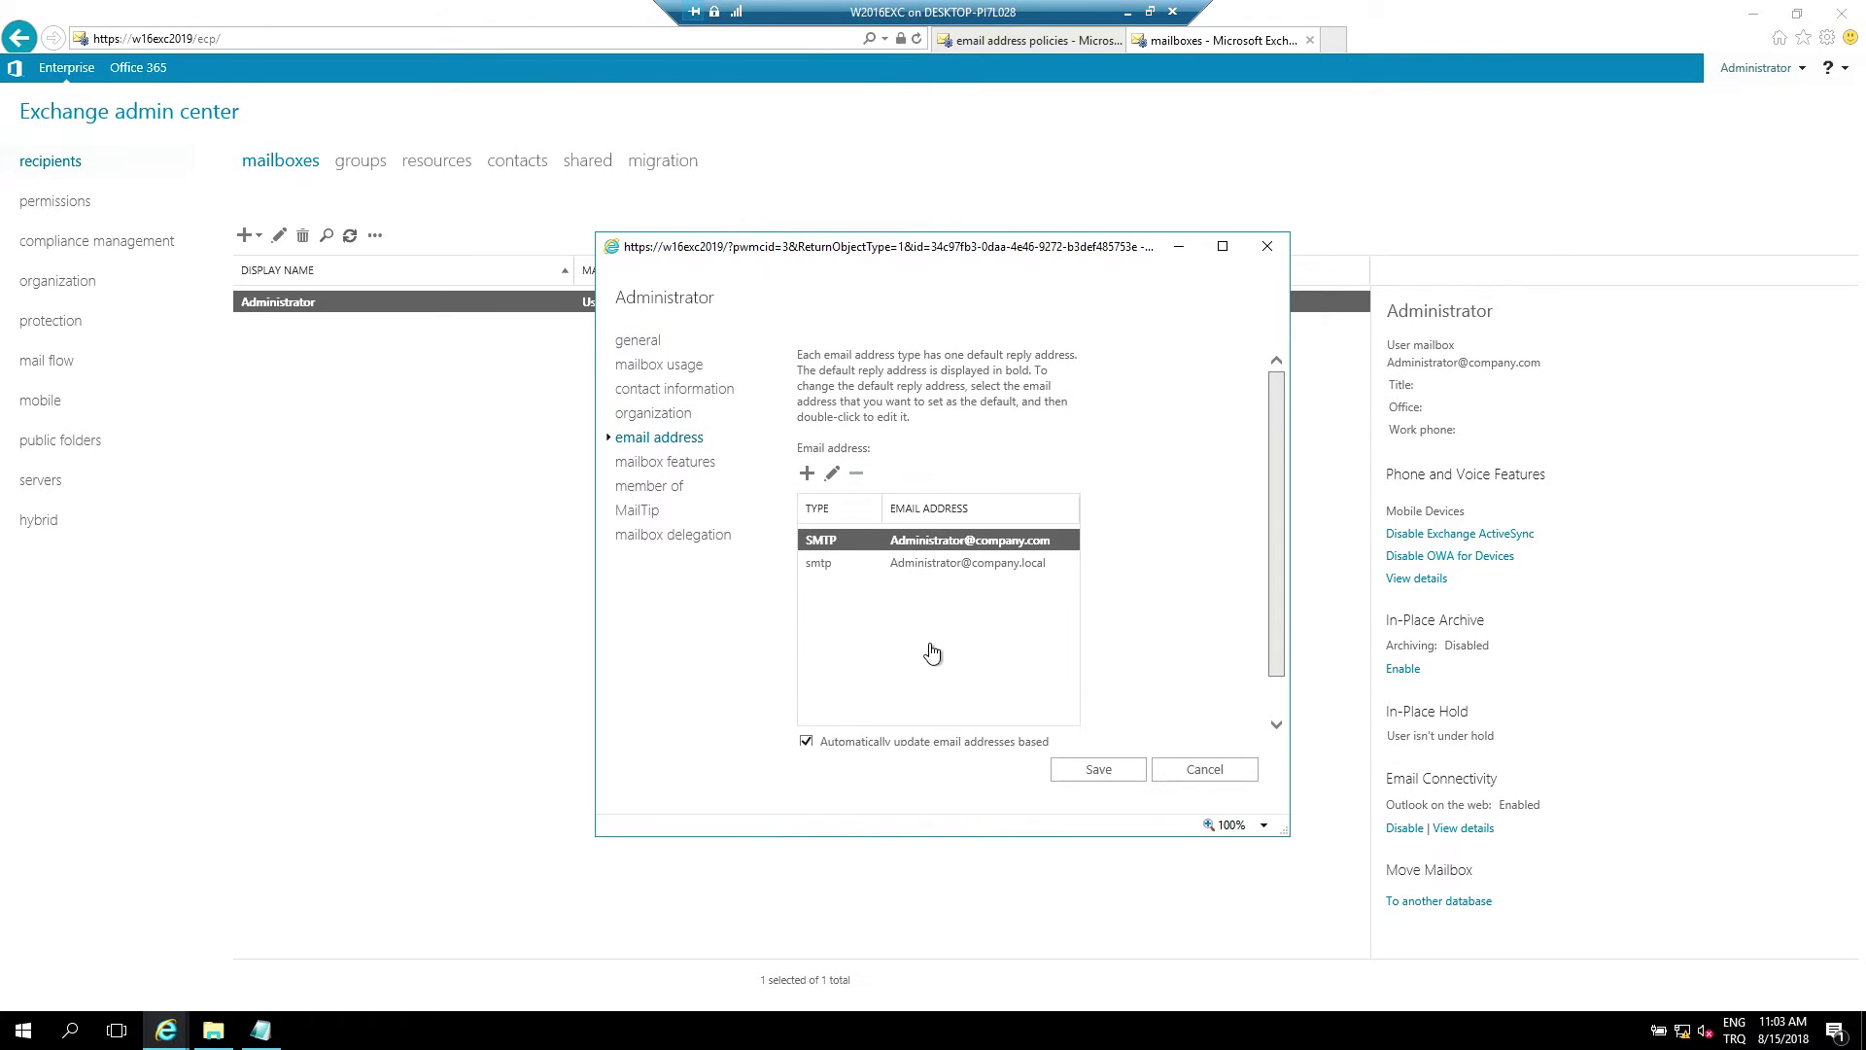
pyautogui.press('Down')
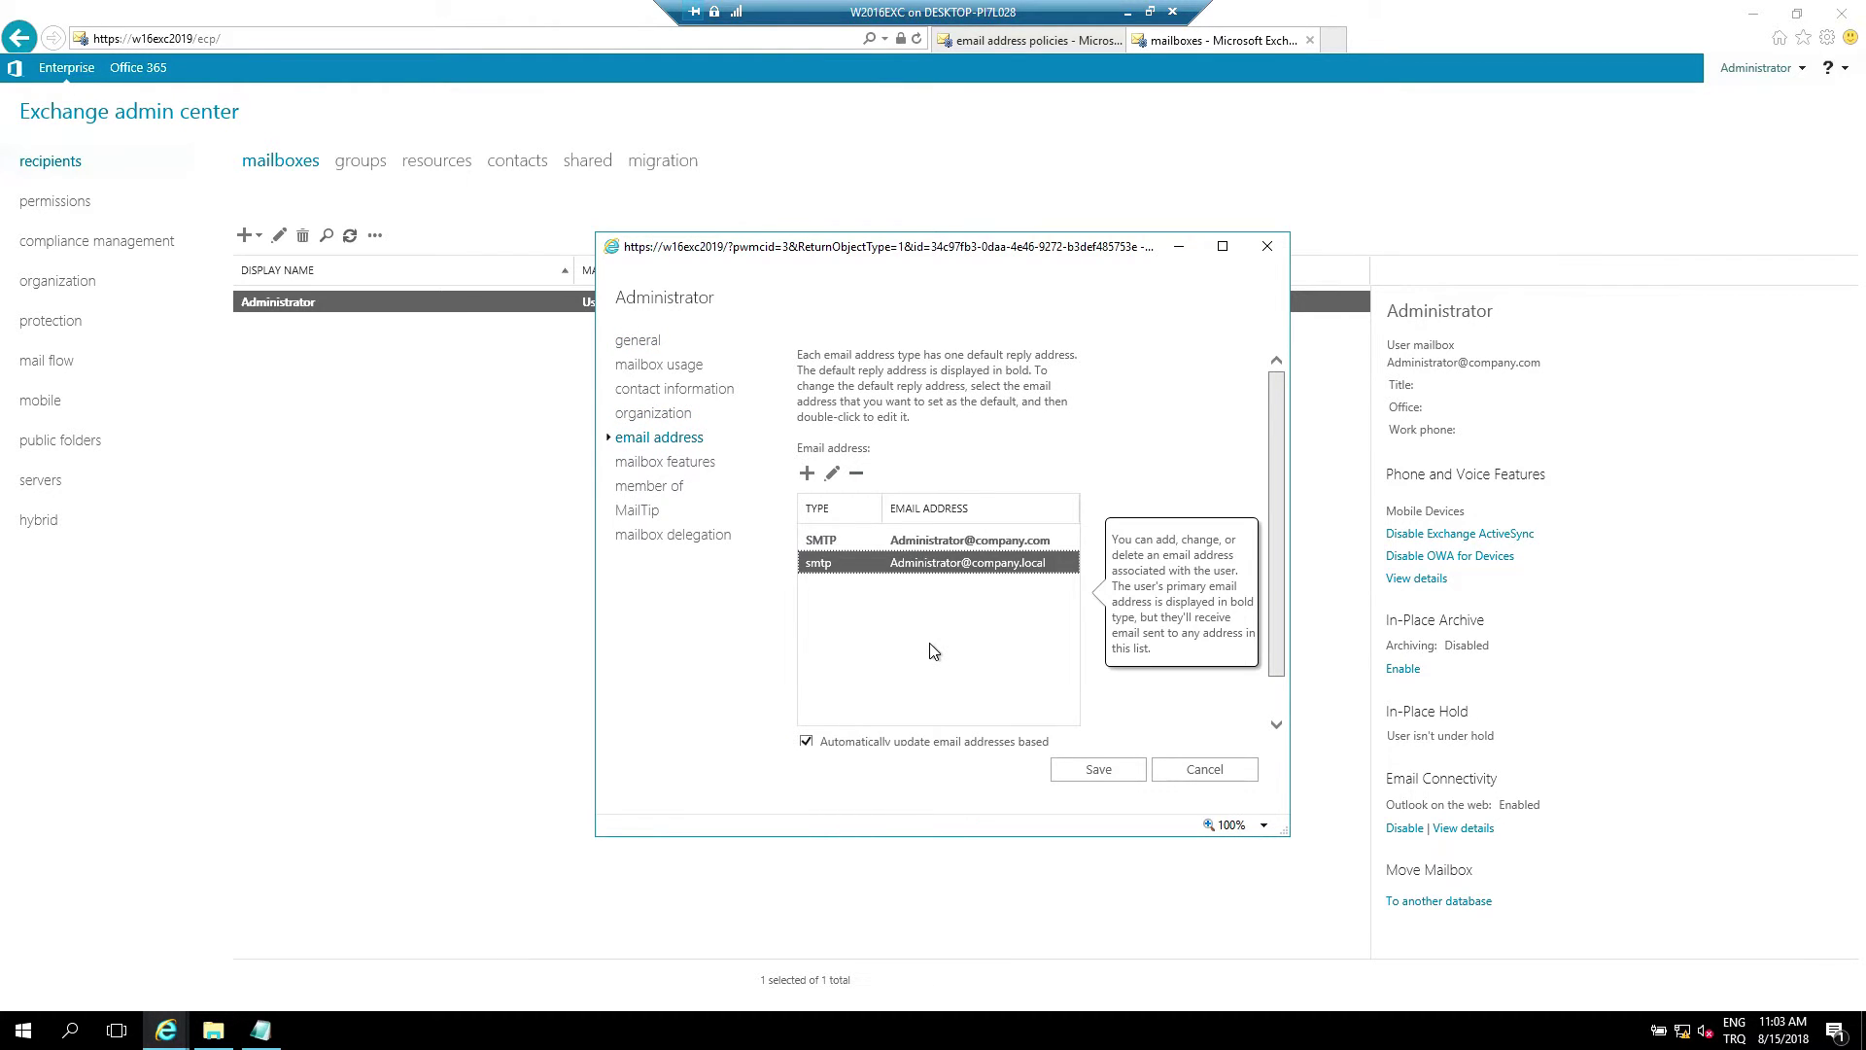
pyautogui.press('Up')
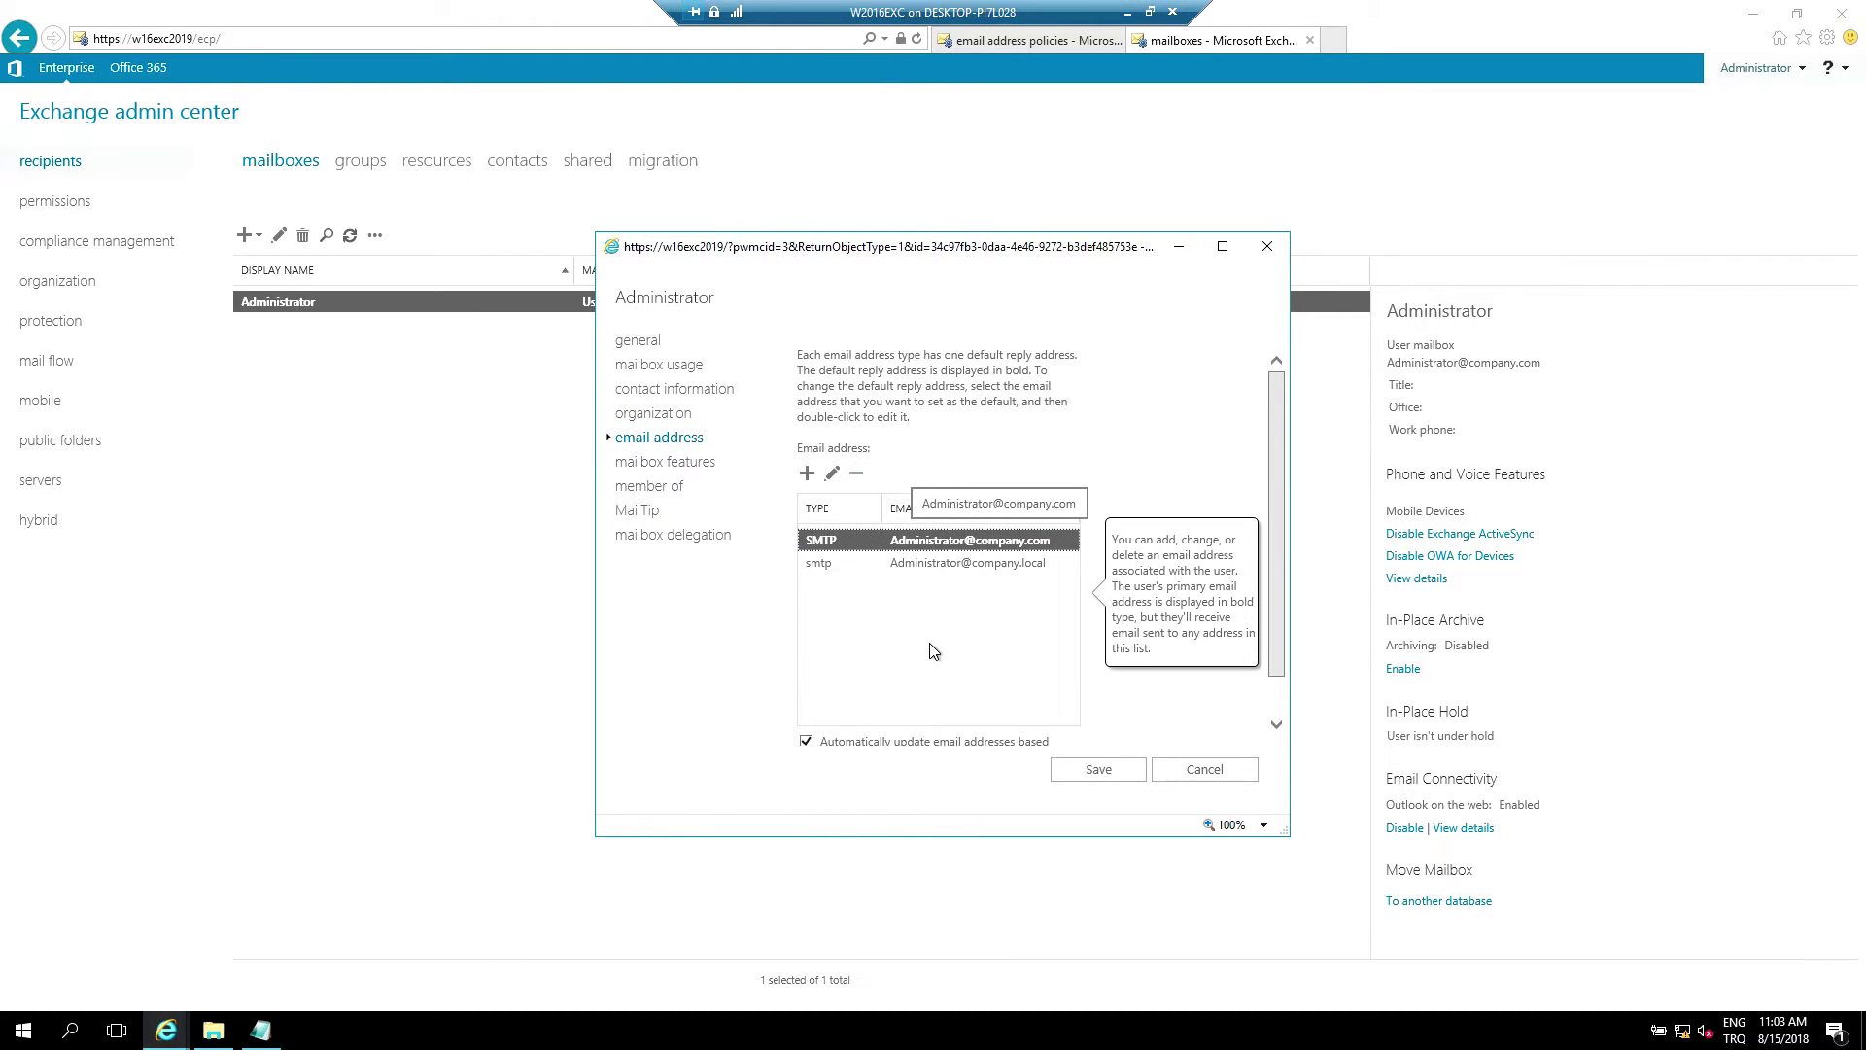
pyautogui.press('Return')
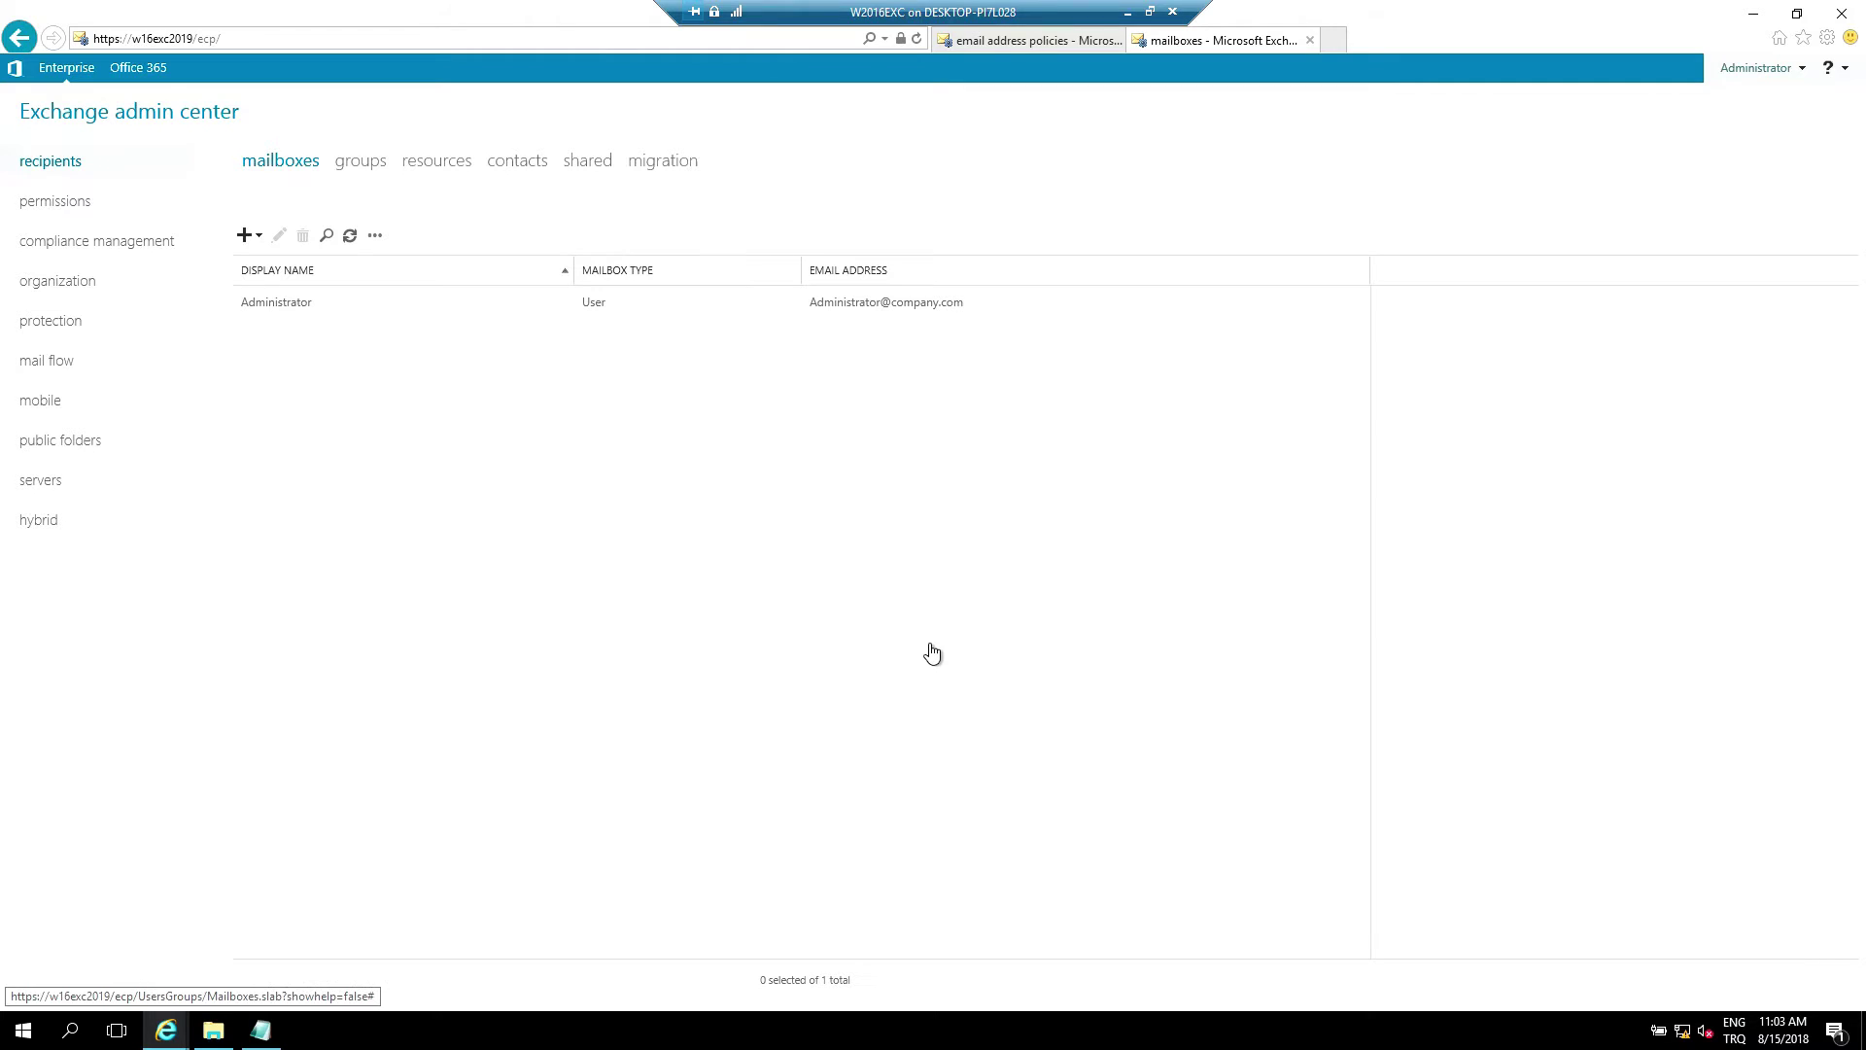
# Start a new user mailbox for a new user, entering the alias and the user's first and last name
pyautogui.click(244, 235)
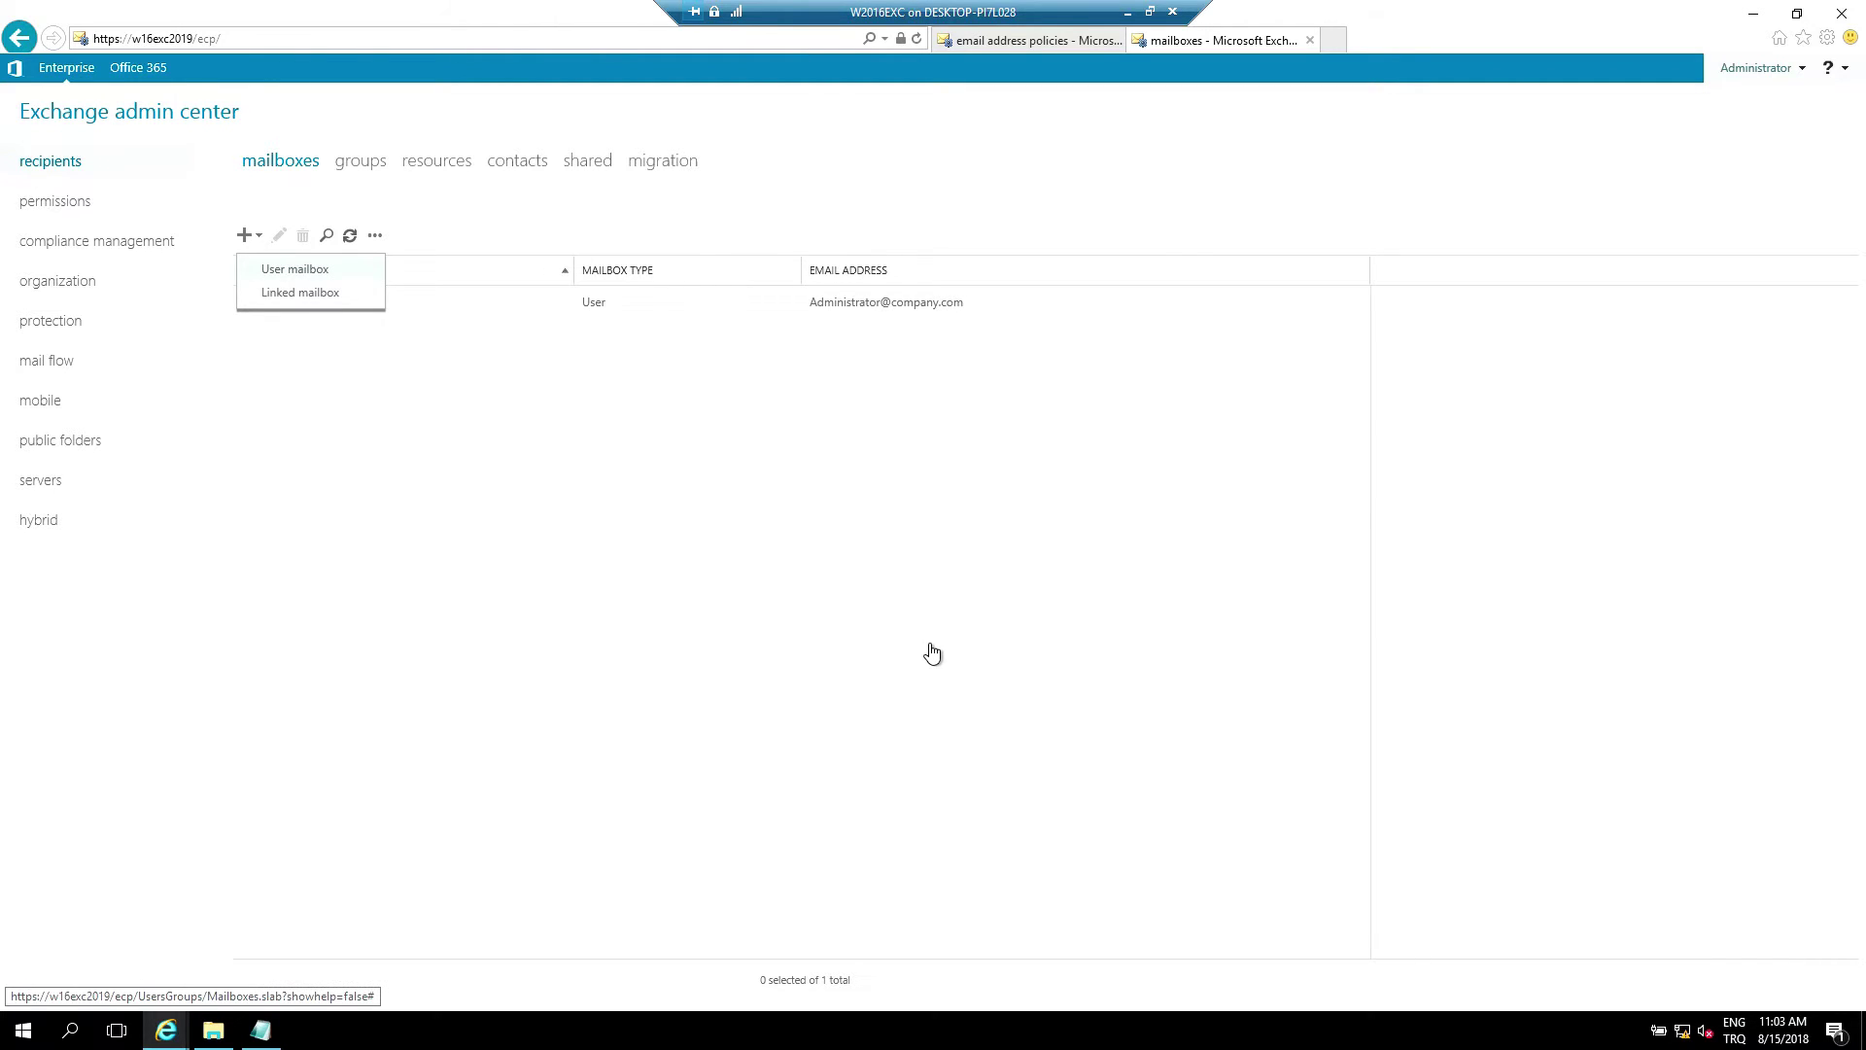
pyautogui.click(277, 269)
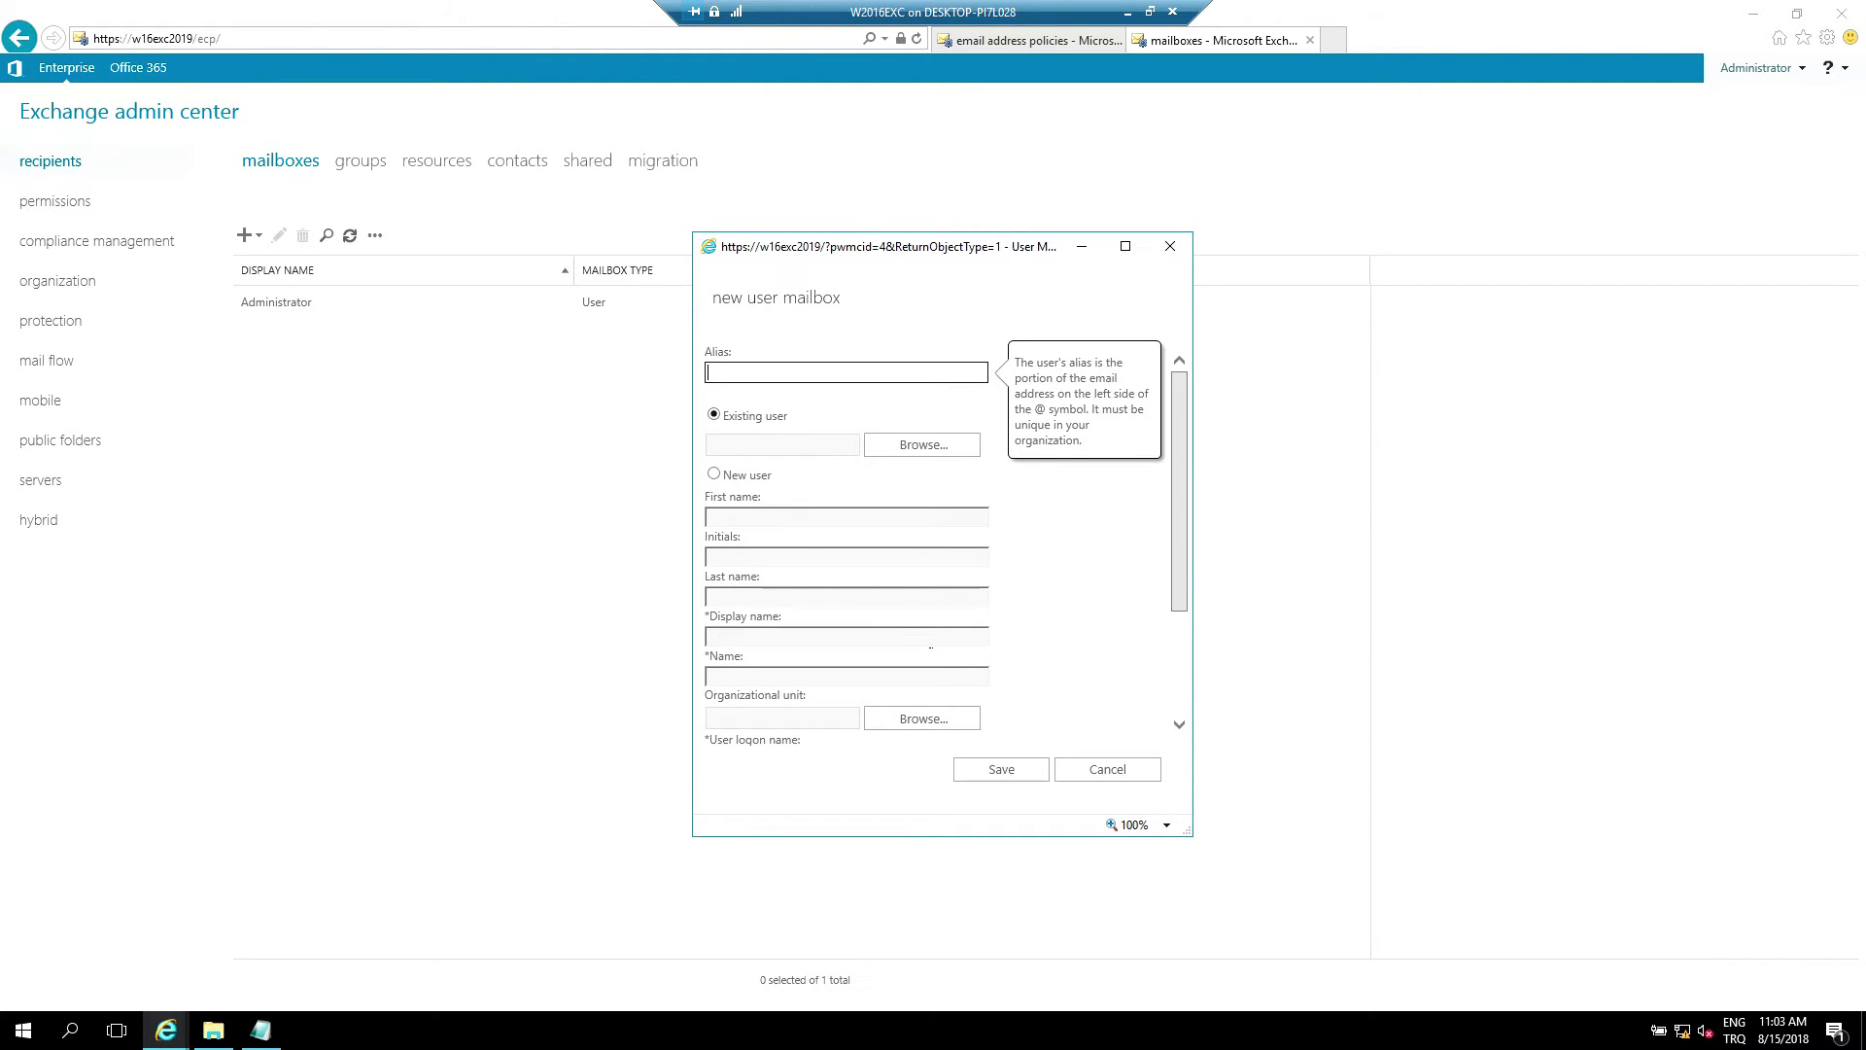
pyautogui.write('johnd')
pyautogui.press('Tab')
pyautogui.press('Down')
pyautogui.press('Tab')
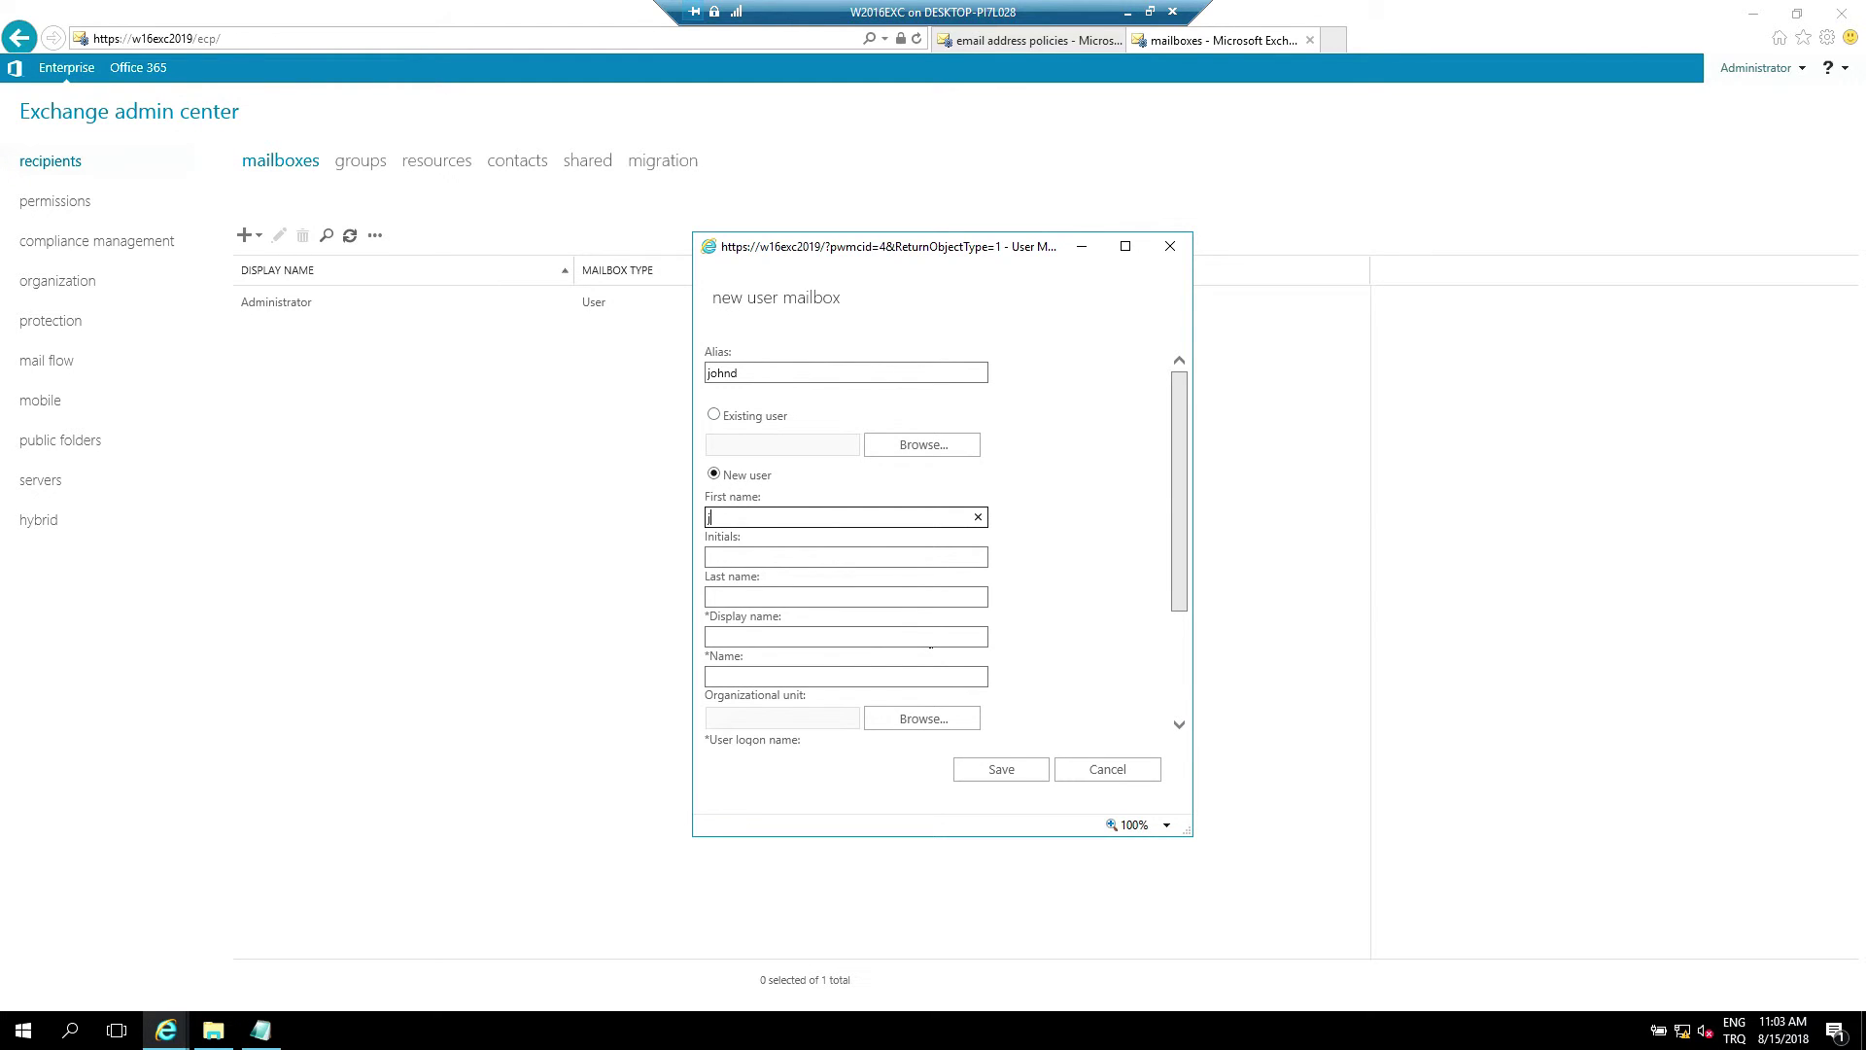
pyautogui.write('John')
pyautogui.press('Tab')
pyautogui.press('Tab')
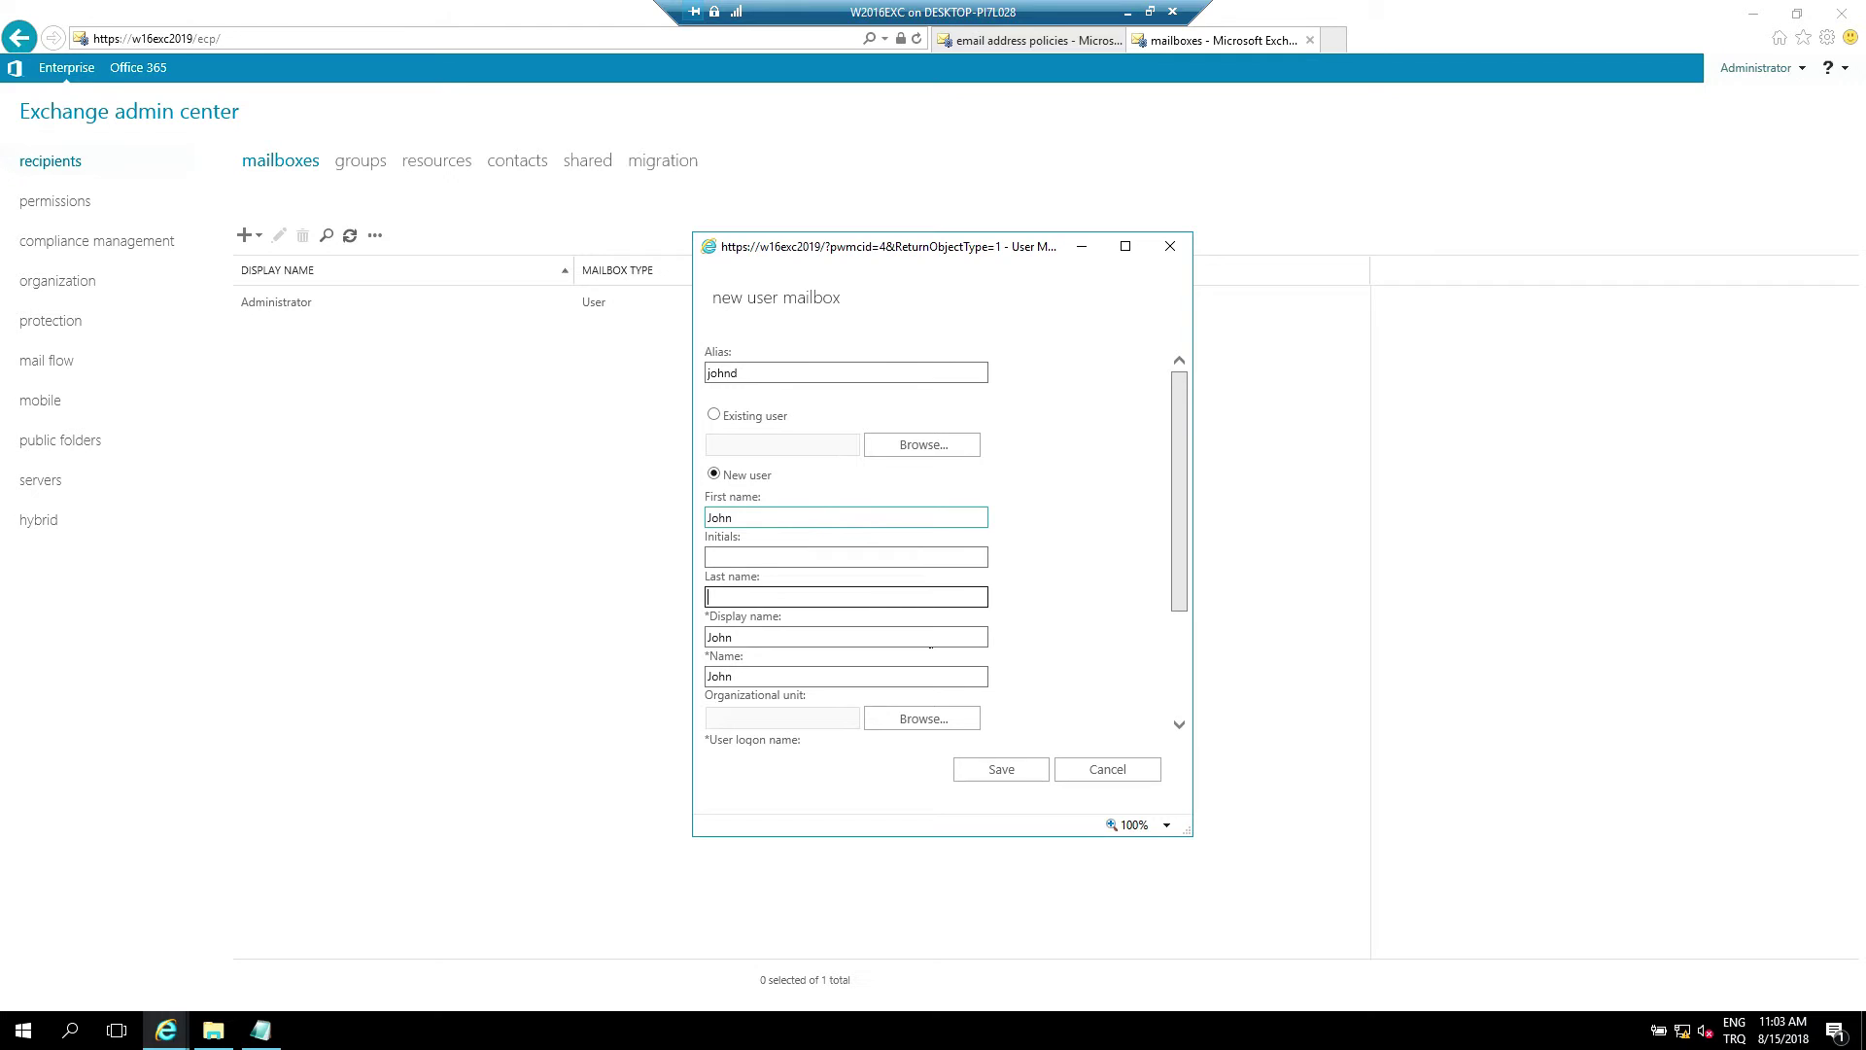
pyautogui.write('D')
pyautogui.press('Tab')
pyautogui.press('Tab')
pyautogui.press('Tab')
# Place the new user in the company.local Users organizational unit
pyautogui.press('Return')
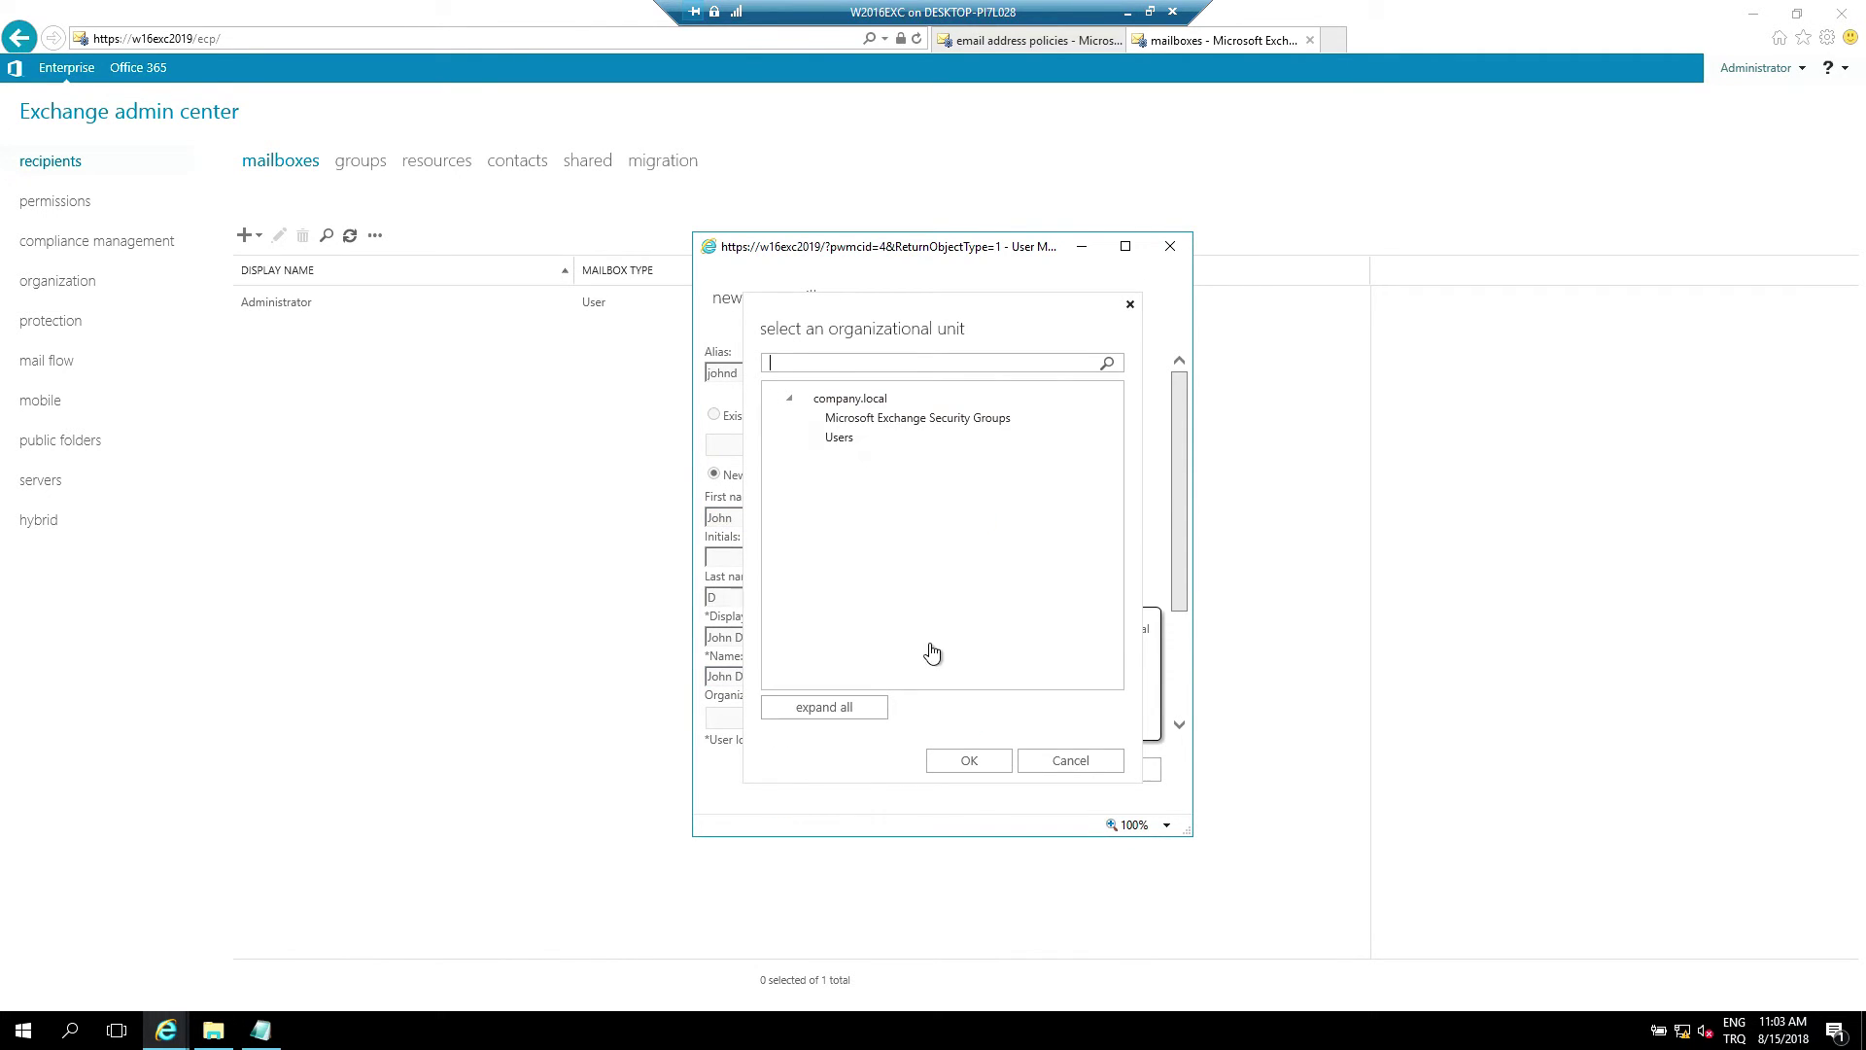
pyautogui.press('Tab')
pyautogui.press('Down')
pyautogui.press('Down')
pyautogui.press('Tab')
pyautogui.press('Return')
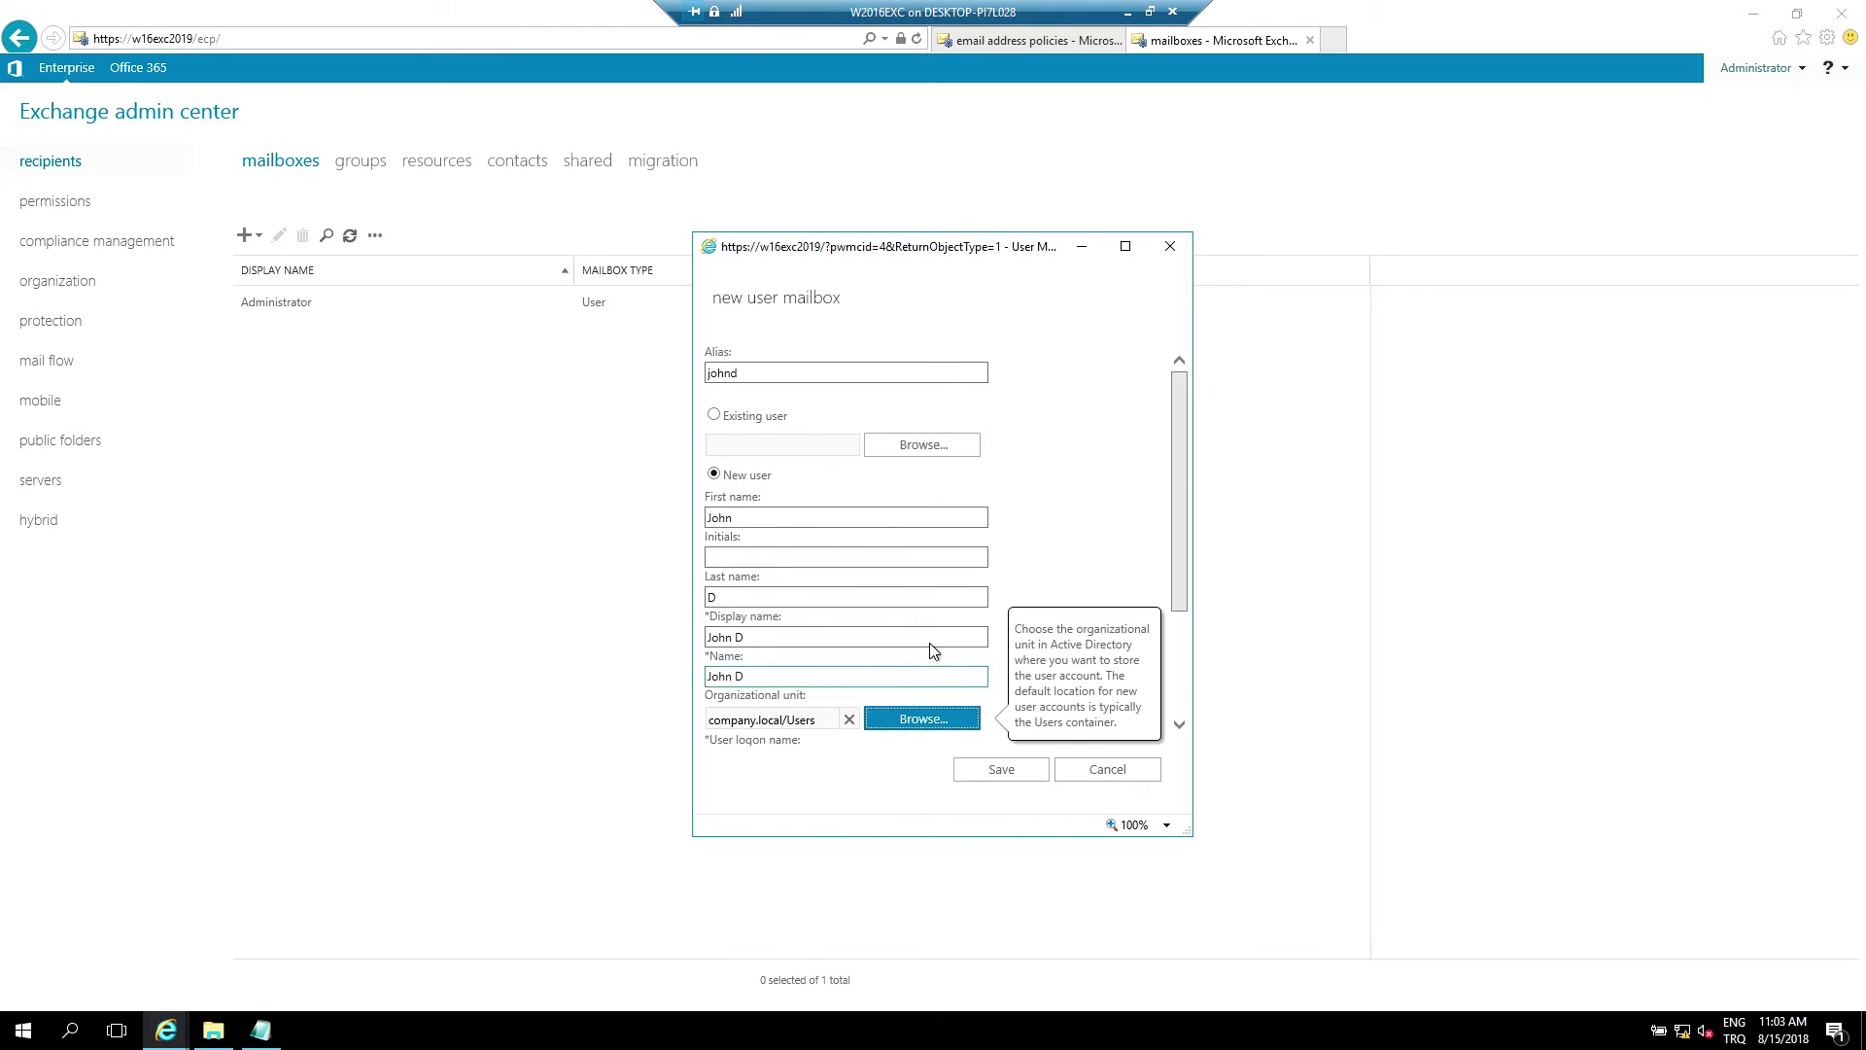
pyautogui.scroll(-3, 931, 650)
# Fill in the user logon name and the account password twice, then save the mailbox
pyautogui.press('Tab')
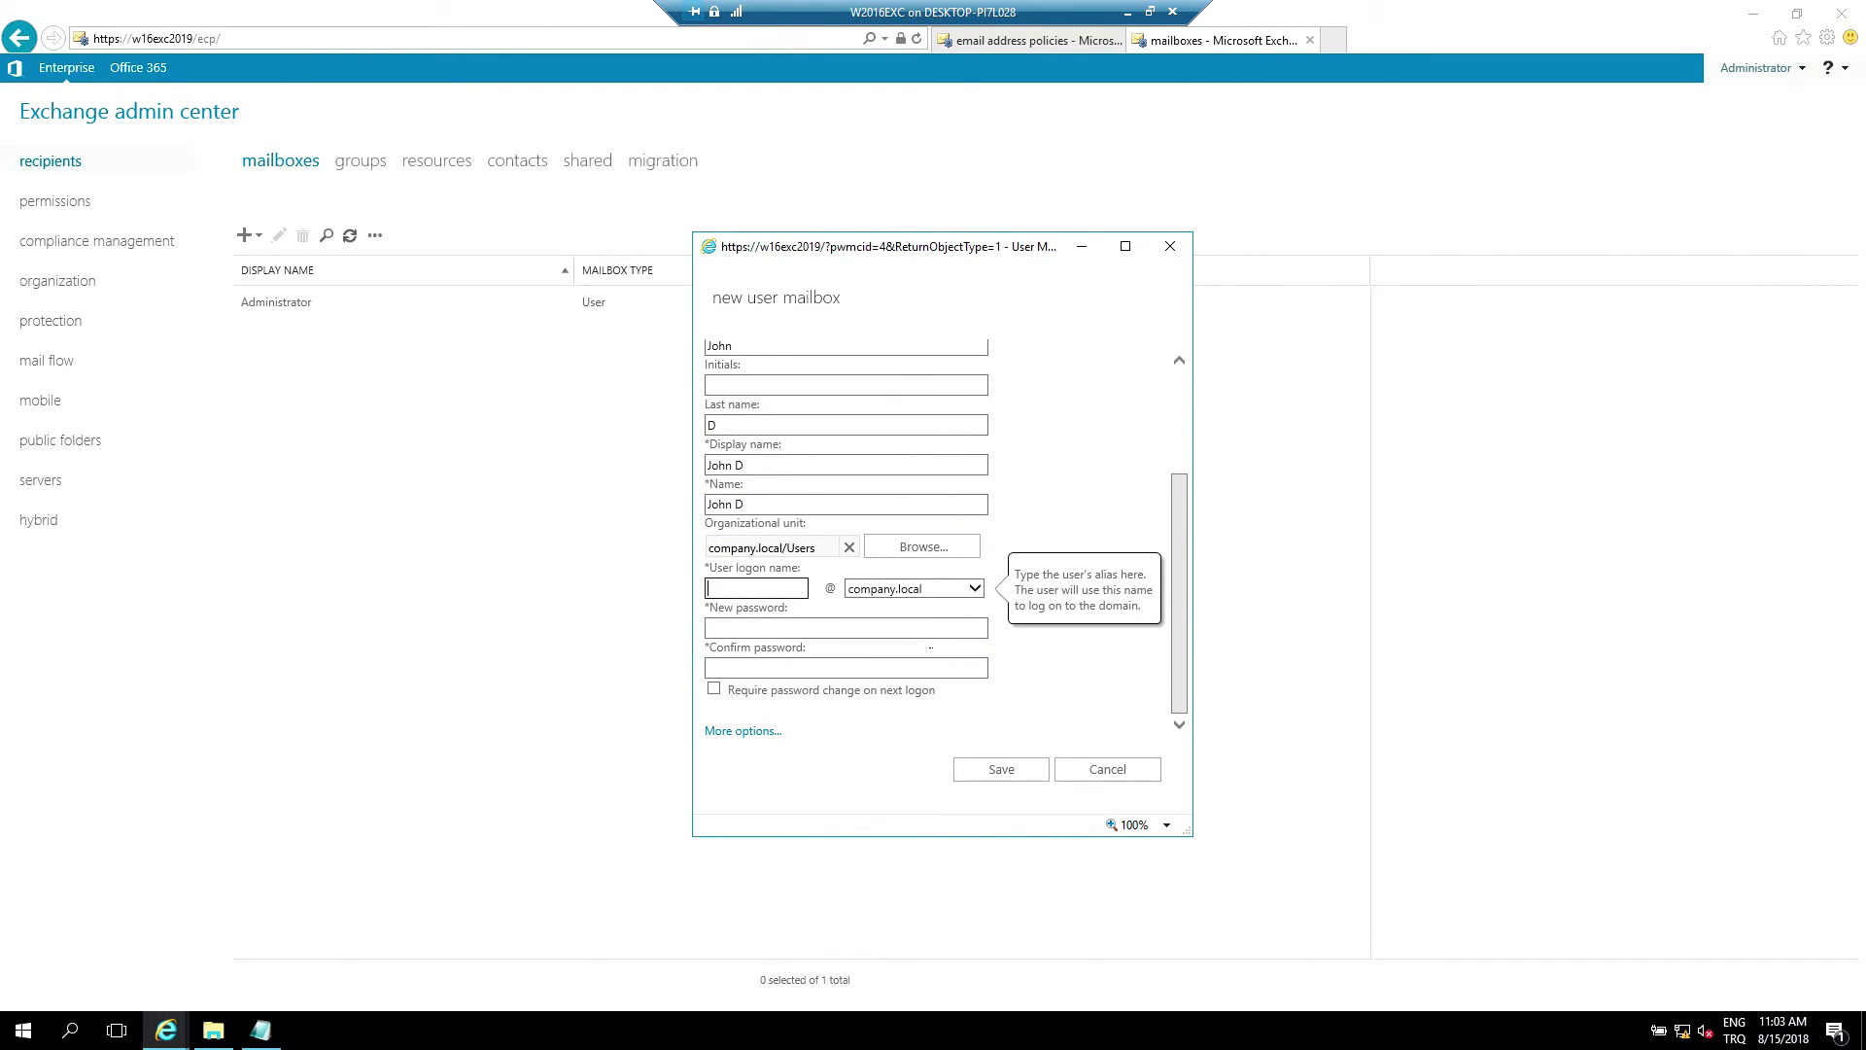
pyautogui.write('johnd')
pyautogui.press('Tab')
pyautogui.press('Tab')
pyautogui.write('P@ssw0rd')
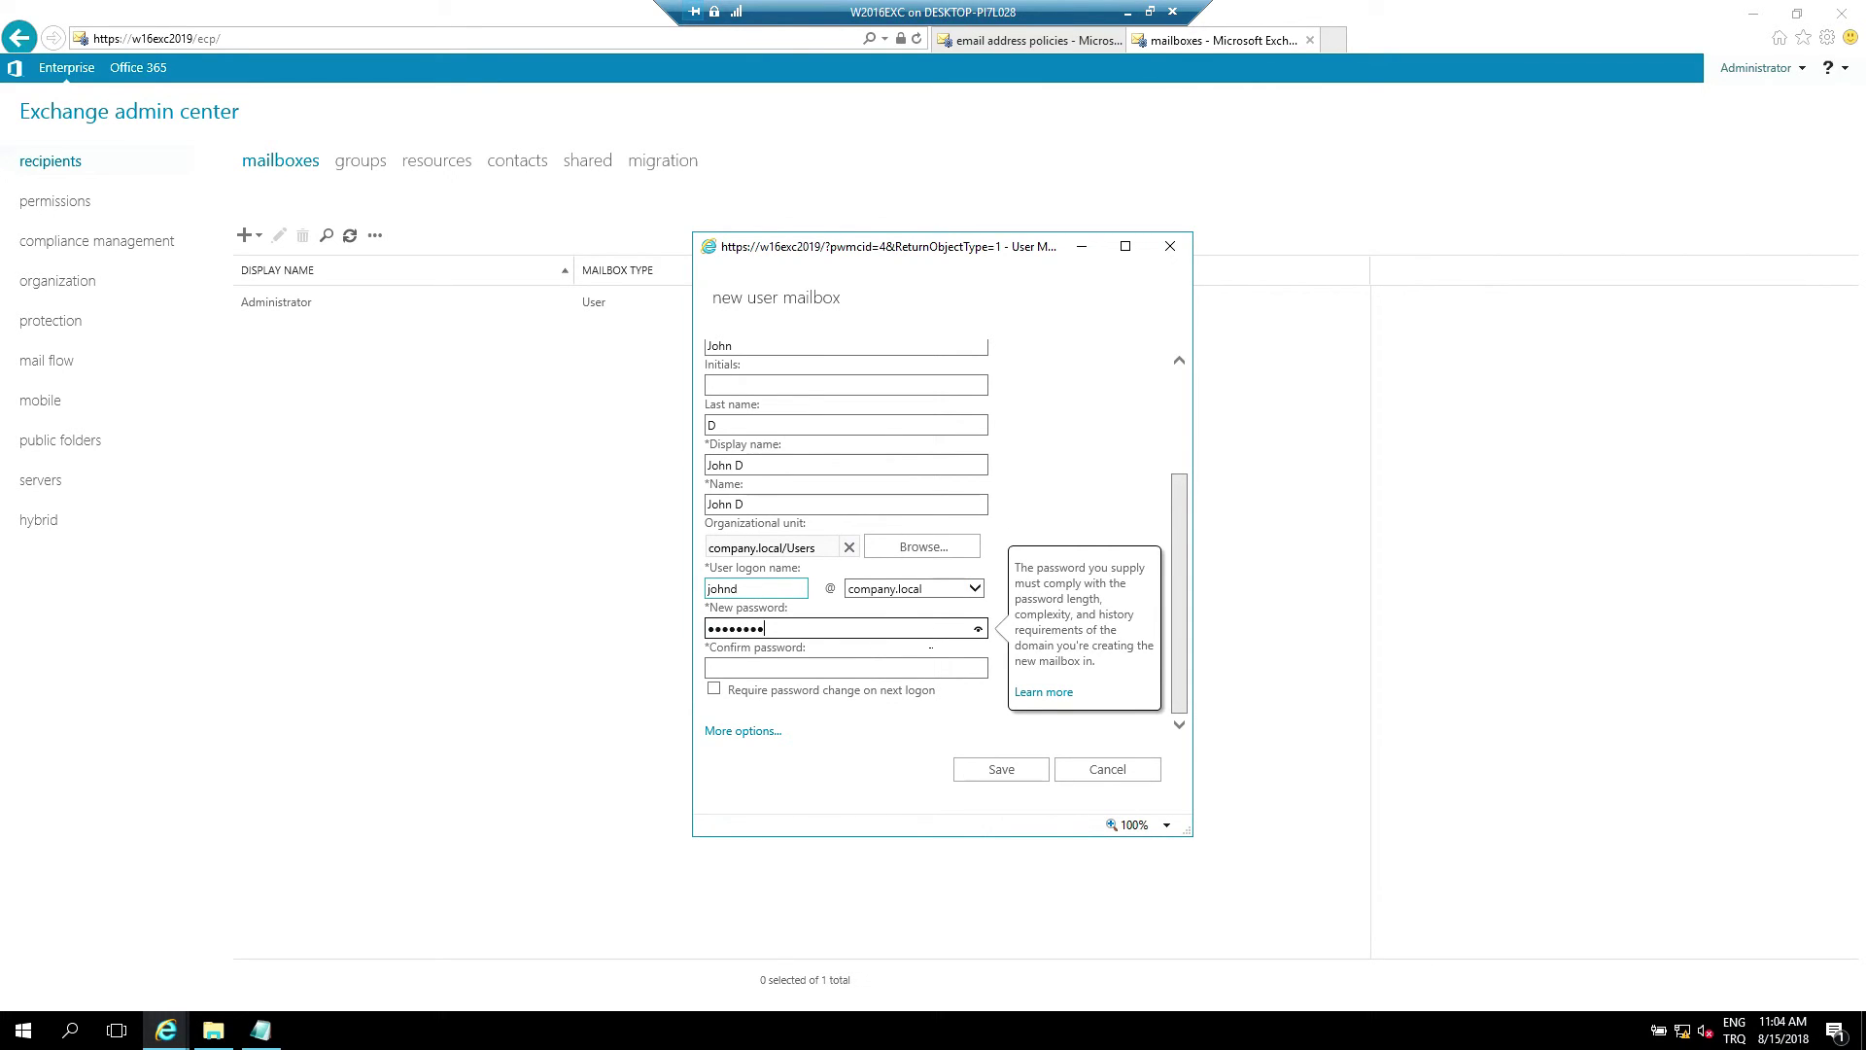
pyautogui.press('Tab')
pyautogui.press('Tab')
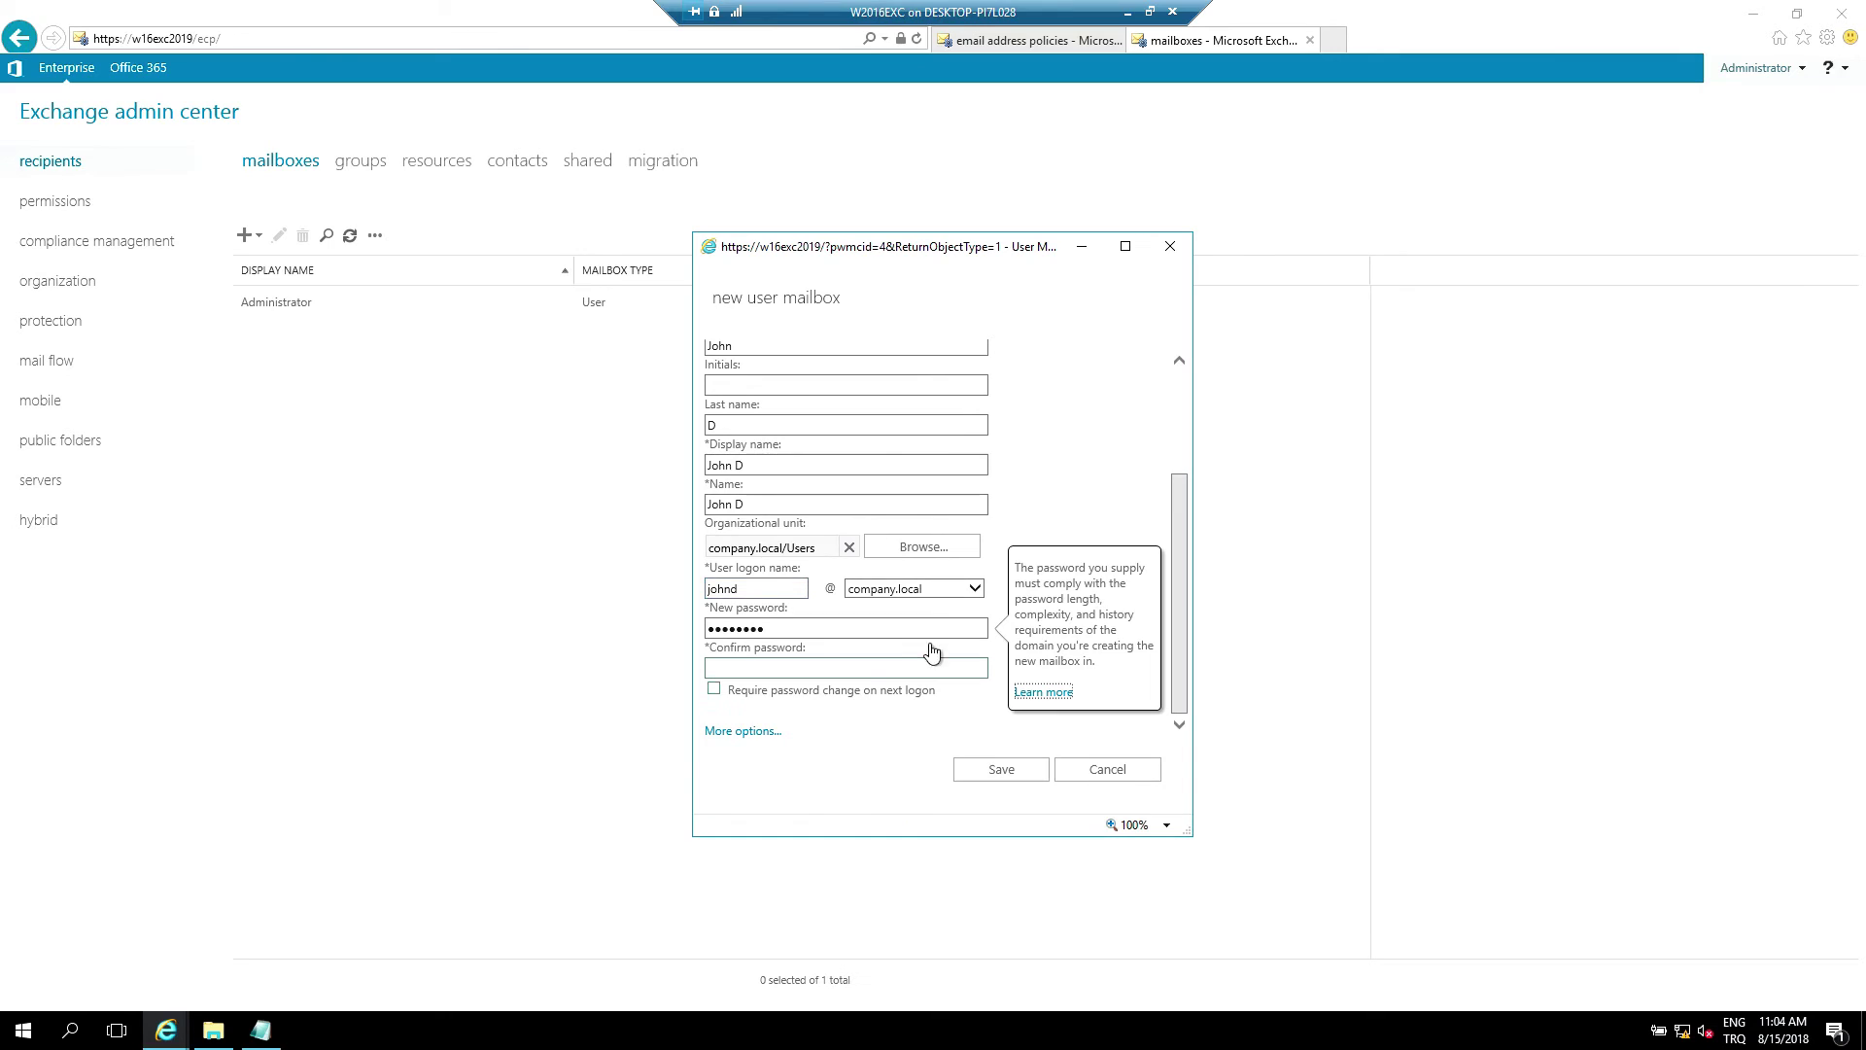
pyautogui.write('P@ssw0rd')
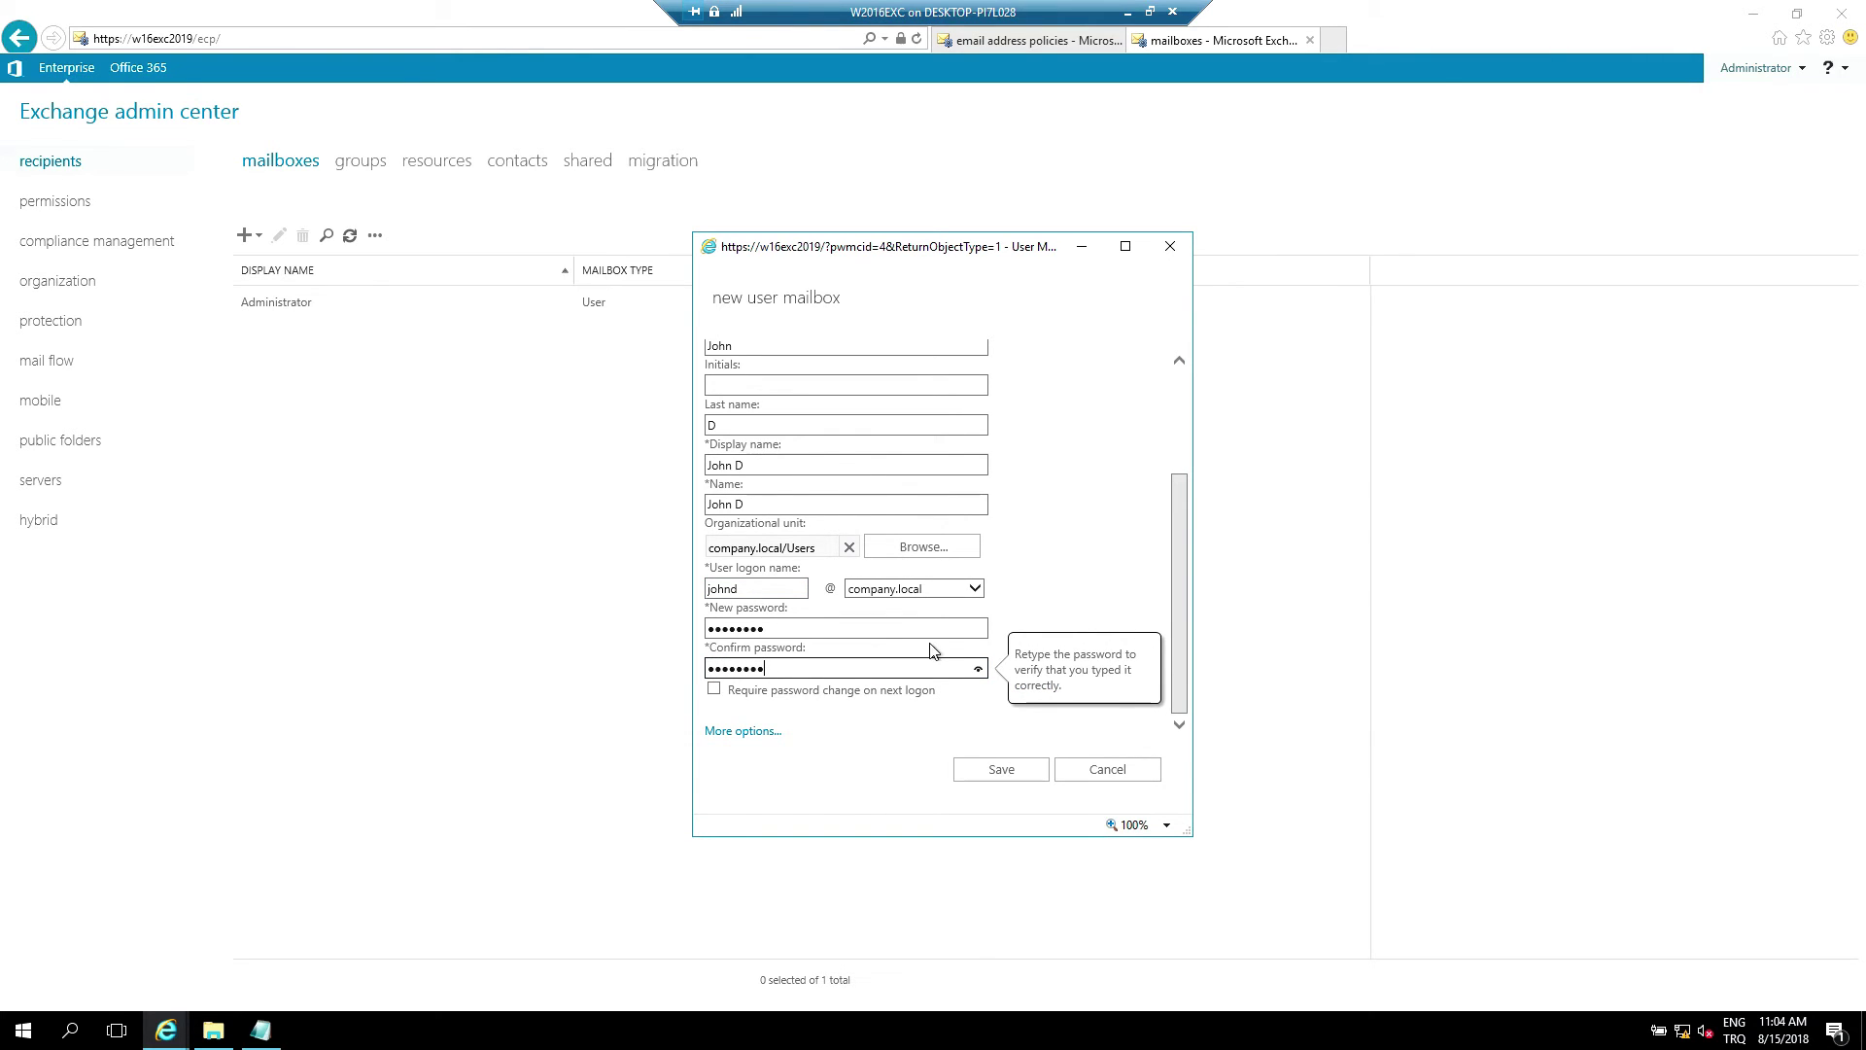
pyautogui.press('Return')
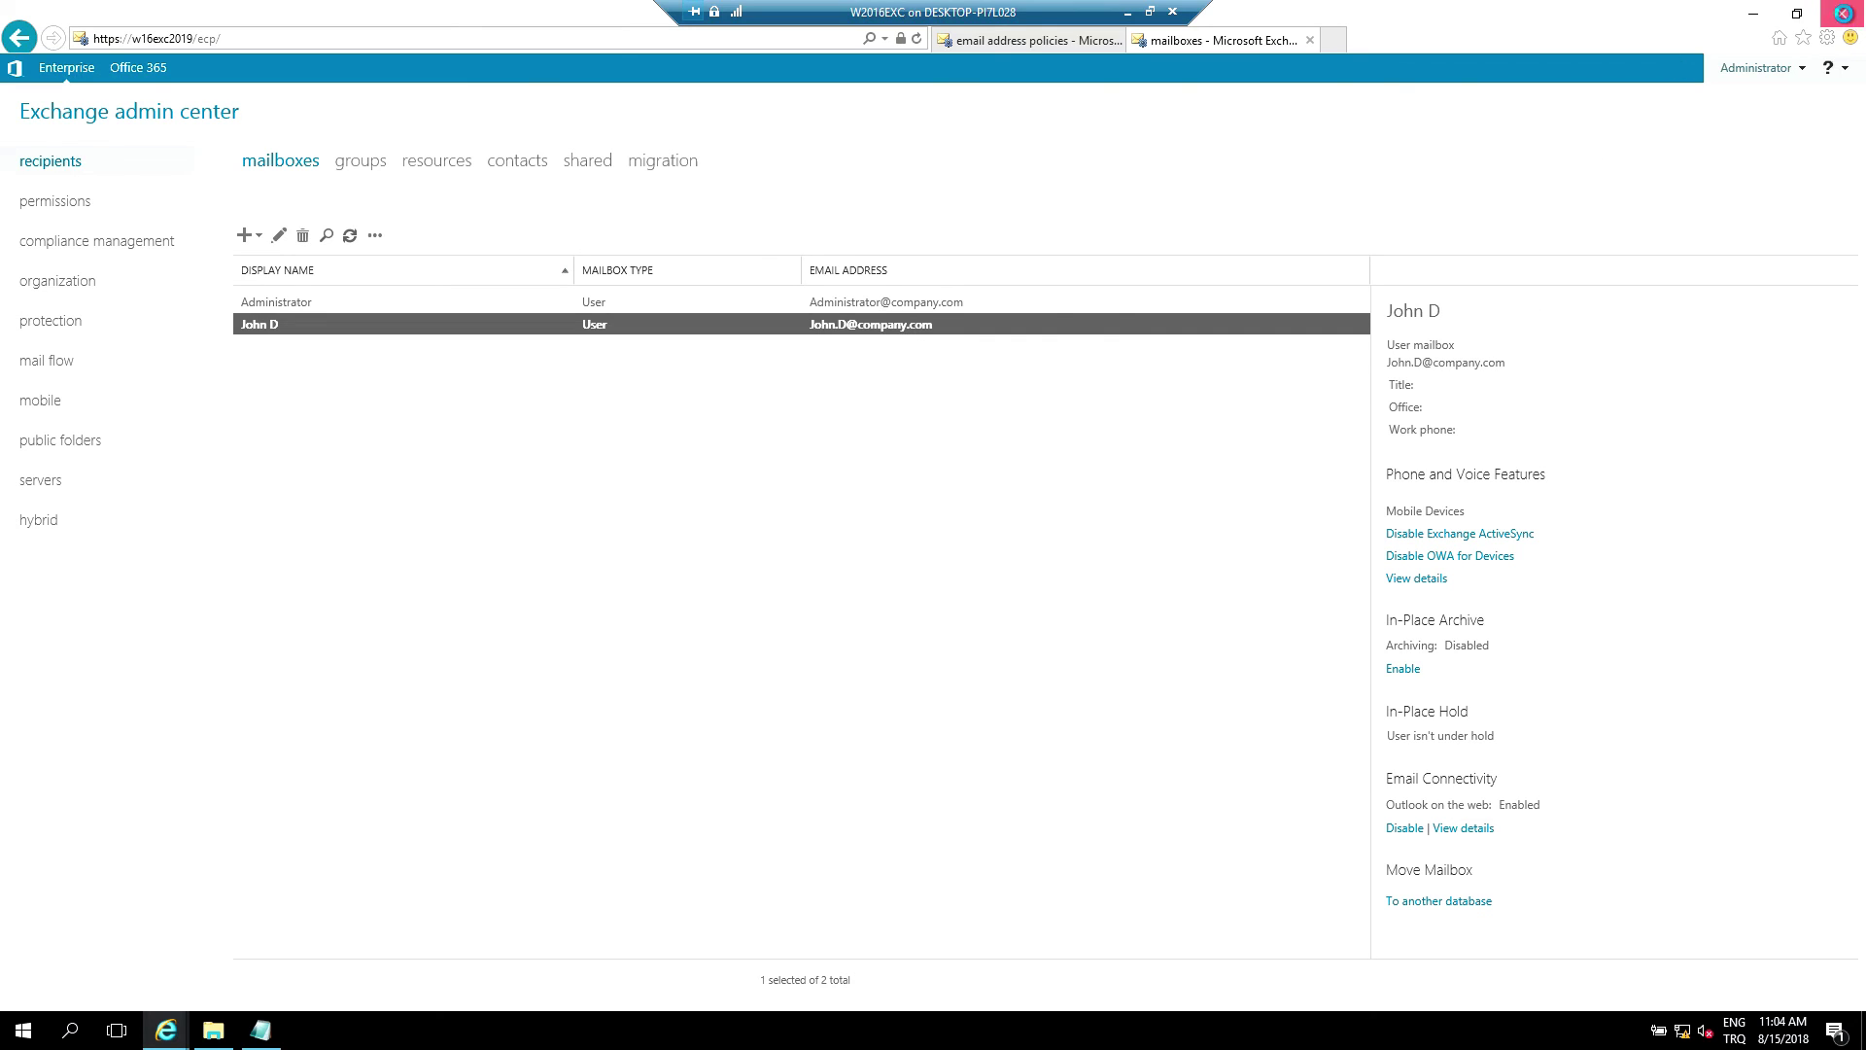
# Close Internet Explorer with all its tabs, the Notepad notes and the Documents folder window
pyautogui.click(1844, 16)
pyautogui.press('Return')
pyautogui.click(648, 398)
pyautogui.click(1673, 281)
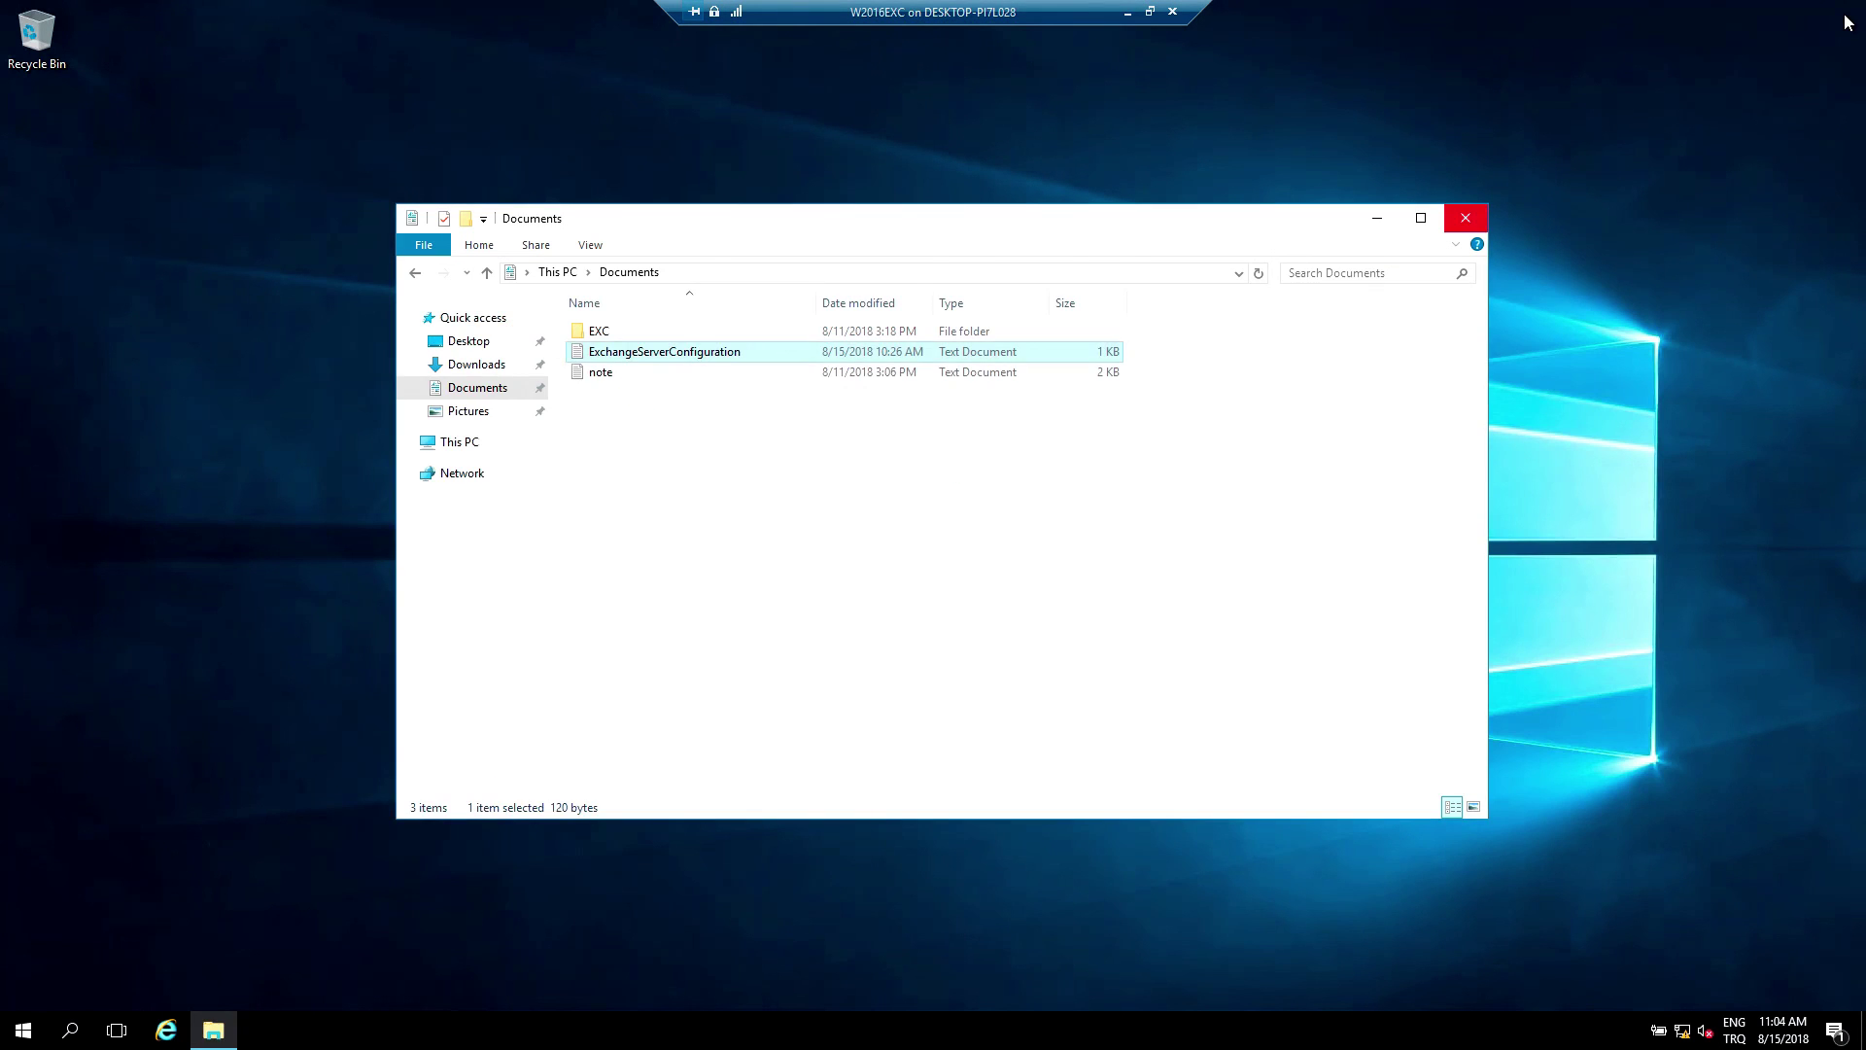
pyautogui.click(1466, 218)
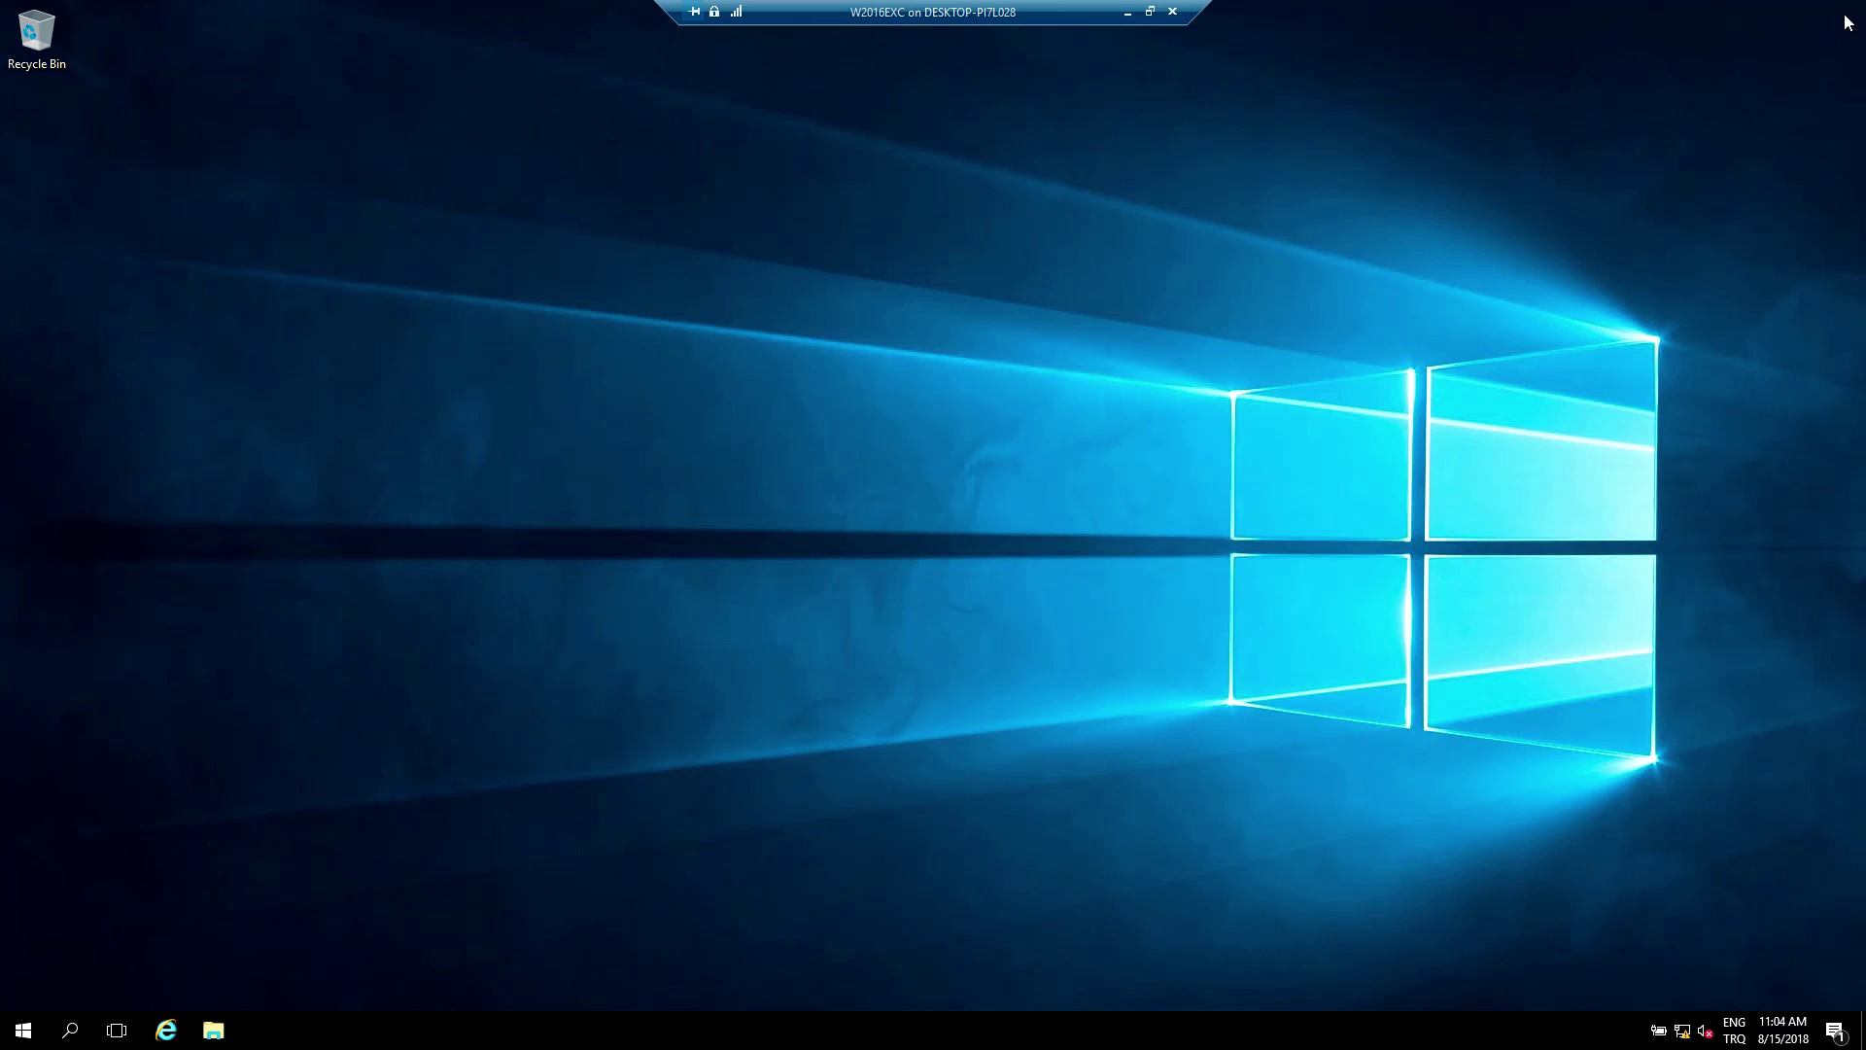